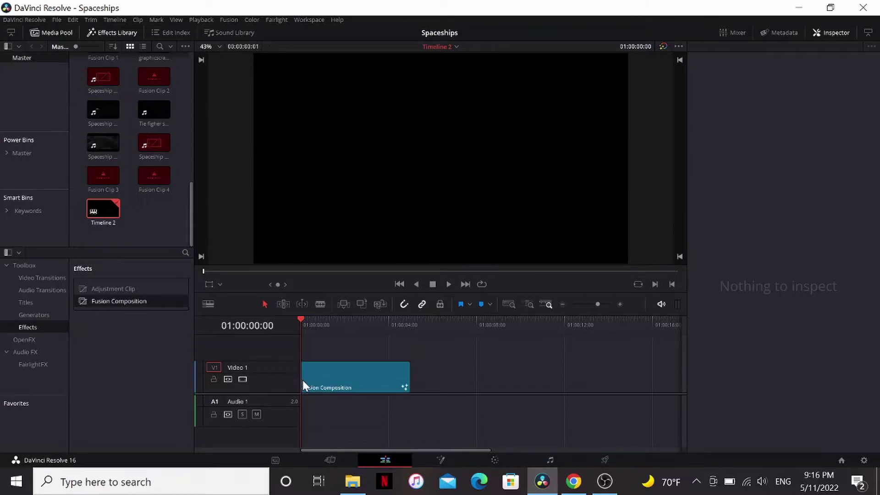
- Select the Fusion Composition clip and open it on the Fusion page
click(326, 327)
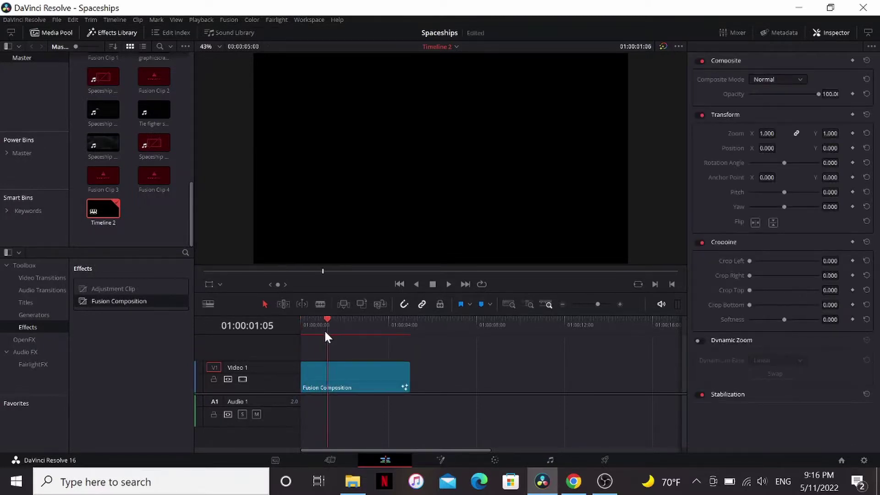
click(450, 454)
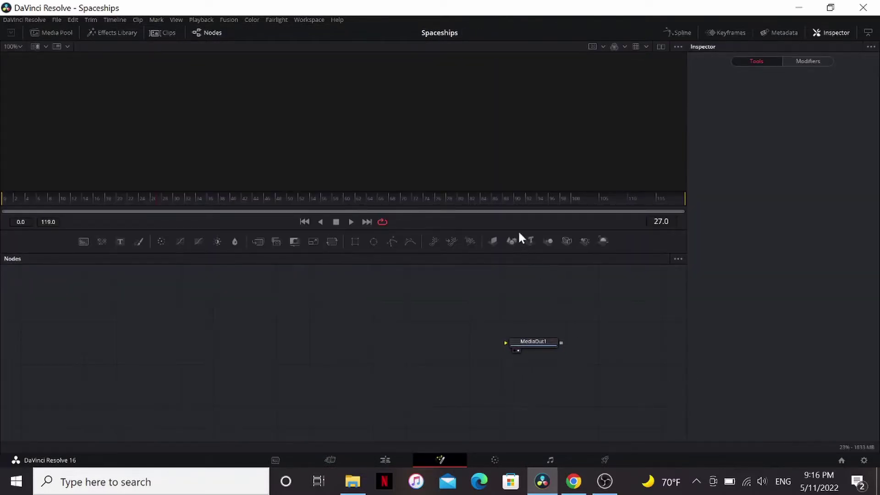
right_click(513, 223)
click(522, 228)
- Import RenderCrate-Spaceship_4 as an FBX scene using the default importer settings
click(234, 19)
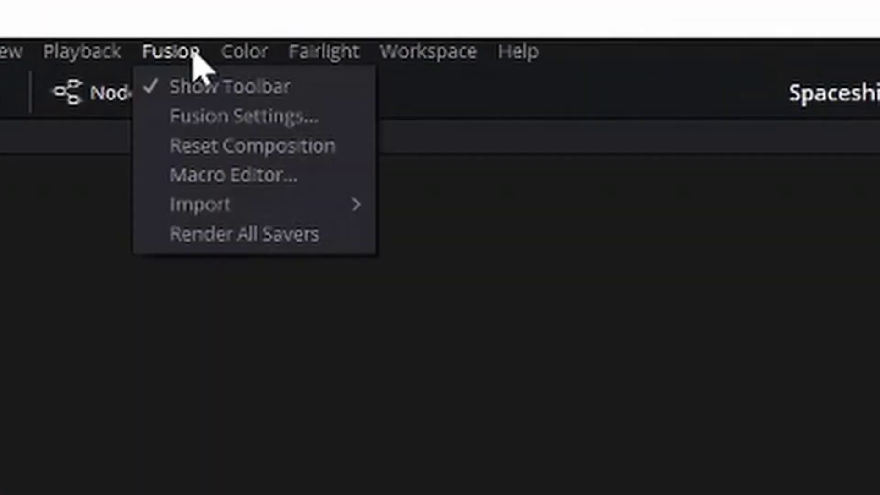
mouse_move(201, 203)
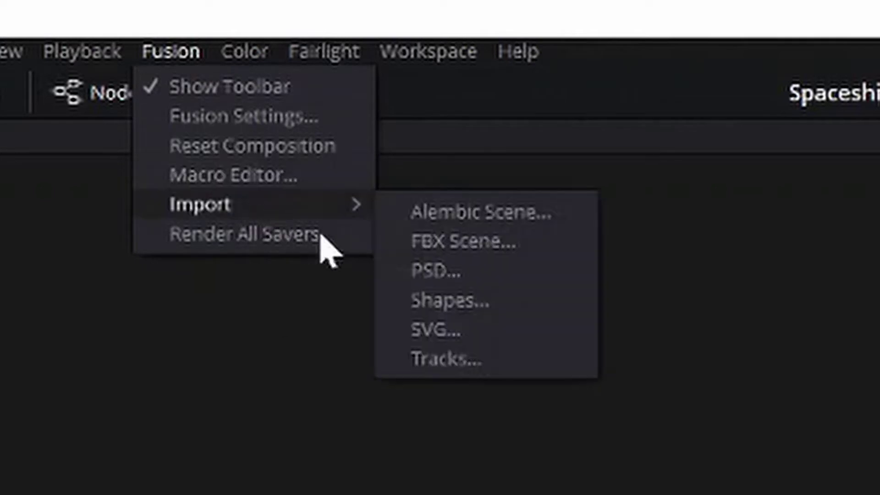
click(462, 243)
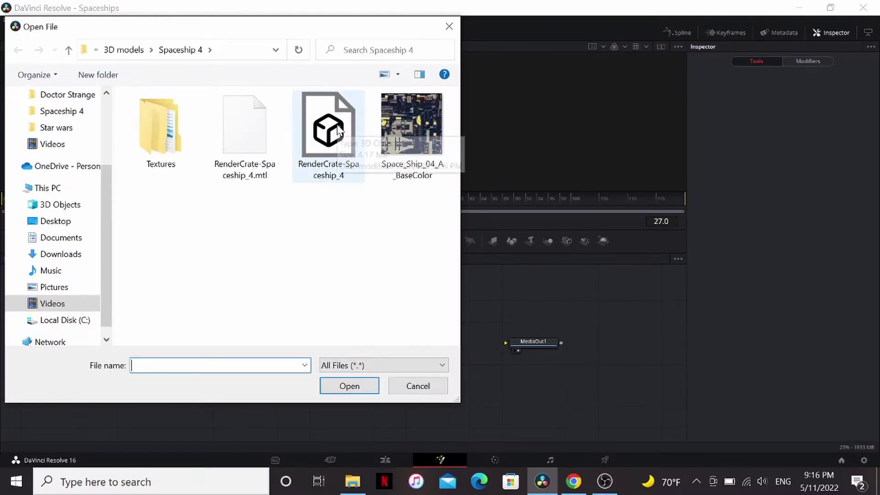
double_click(337, 127)
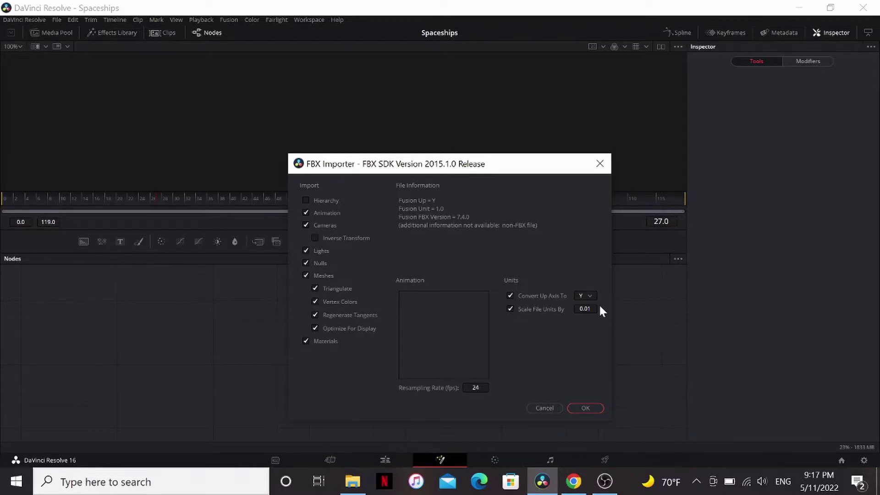
click(585, 408)
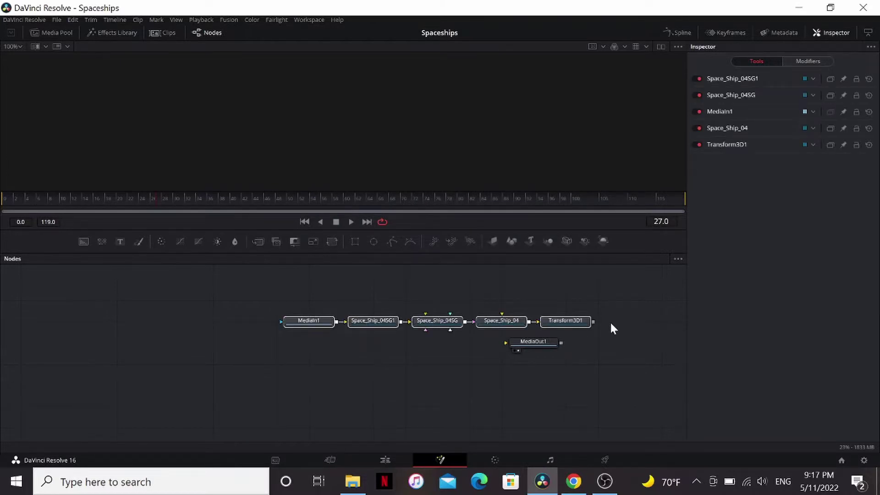
- Place the imported chain beside MediaOut1 and view the lit spaceship in 3D
drag(573, 321, 464, 345)
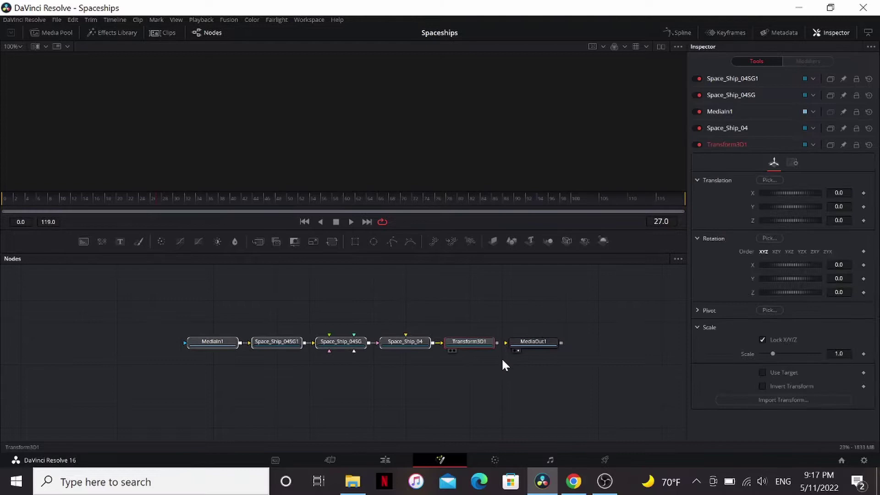
scroll(502, 365, up, 2)
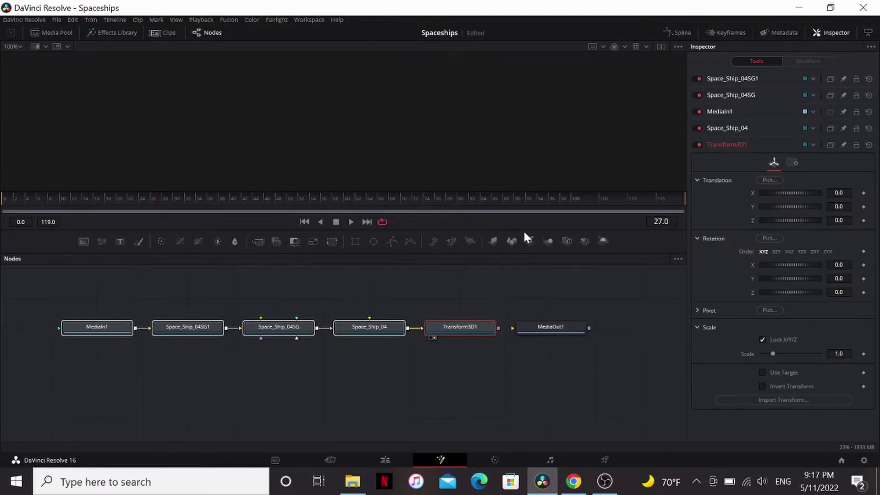
drag(525, 232, 524, 288)
key(1)
drag(480, 139, 397, 126)
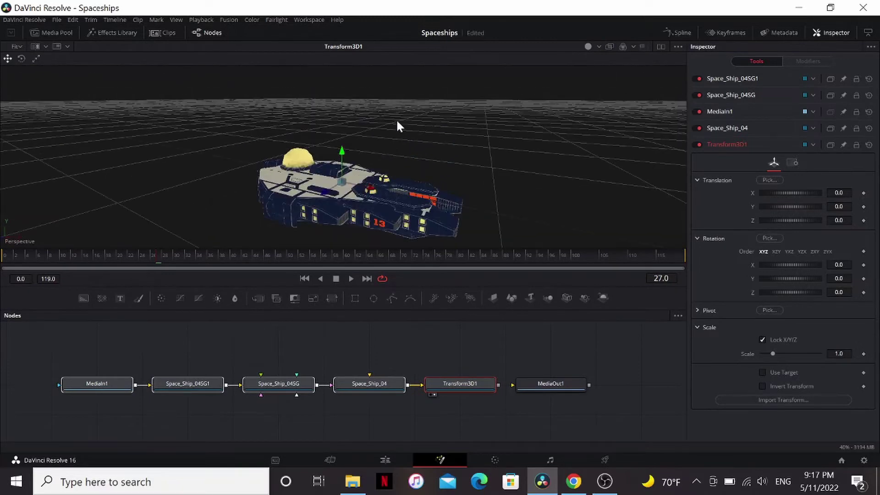
click(587, 46)
mouse_move(546, 161)
mouse_down()
mouse_move(558, 159)
mouse_move(554, 171)
mouse_up()
- Delete MediaIn1 and the two texture nodes at the start of the chain
drag(313, 332, 95, 427)
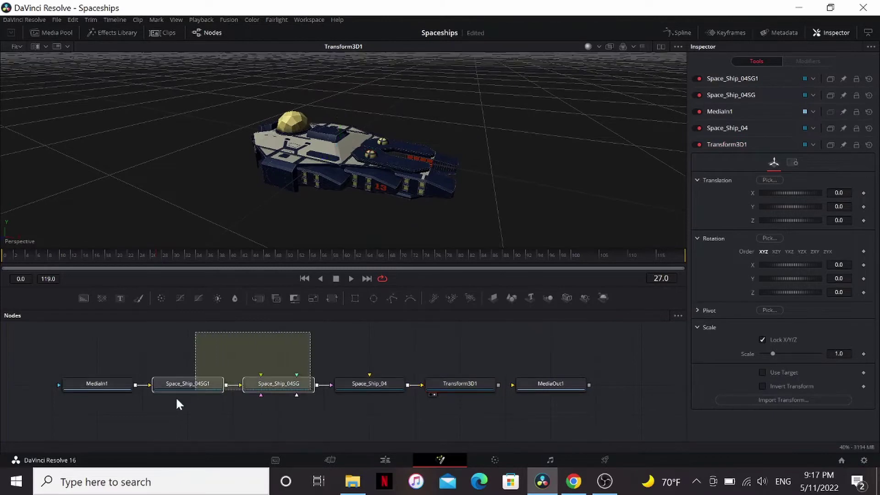
key(Delete)
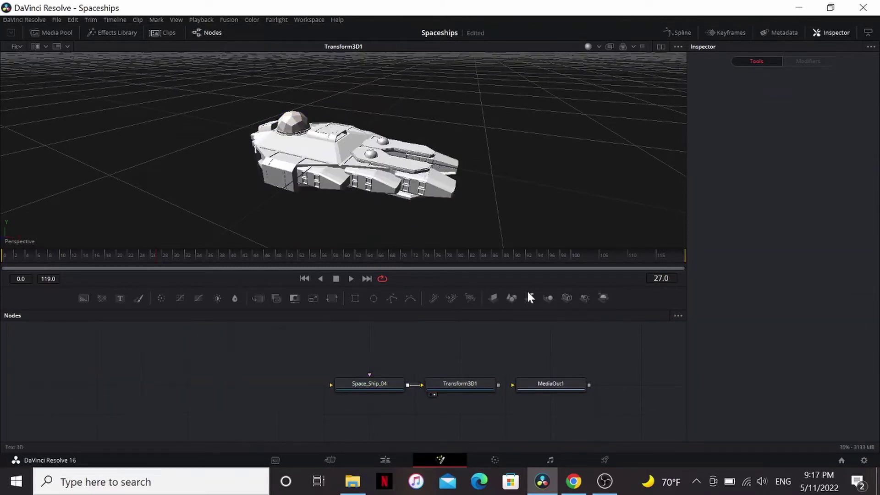
drag(528, 284, 536, 252)
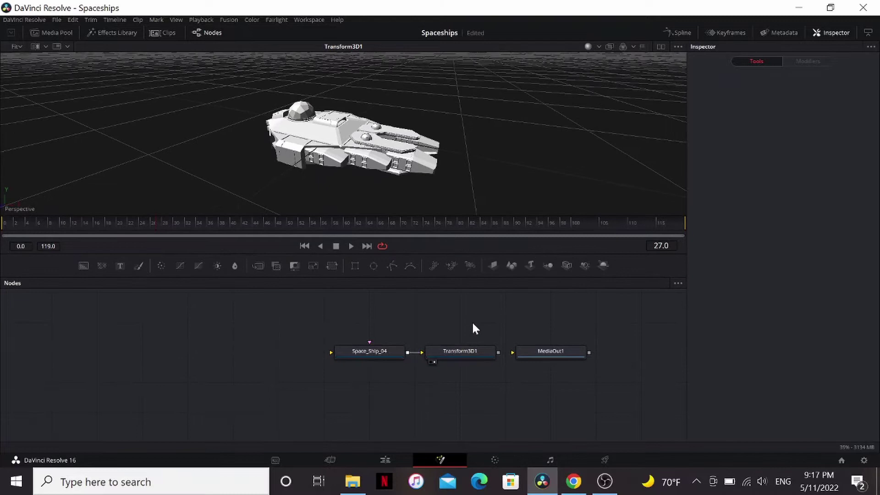
- Open the Textures folder in Explorer and drag folder A's images into the node graph
key(alt+Tab)
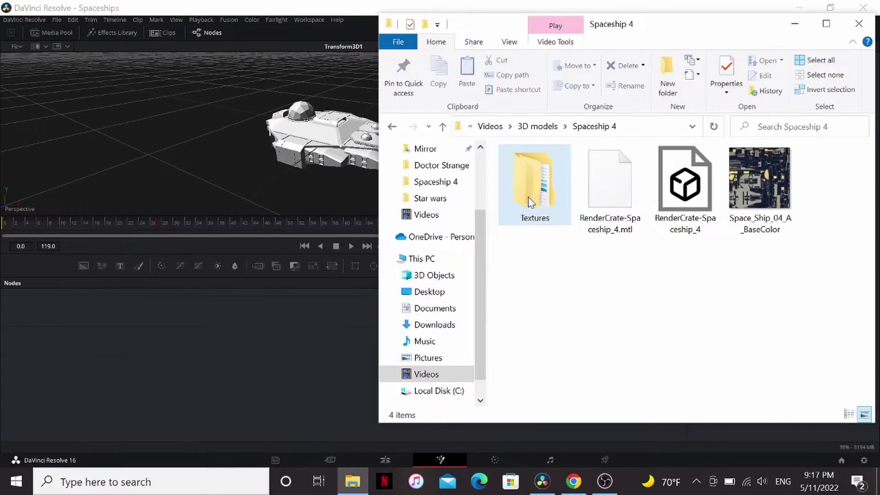
double_click(528, 197)
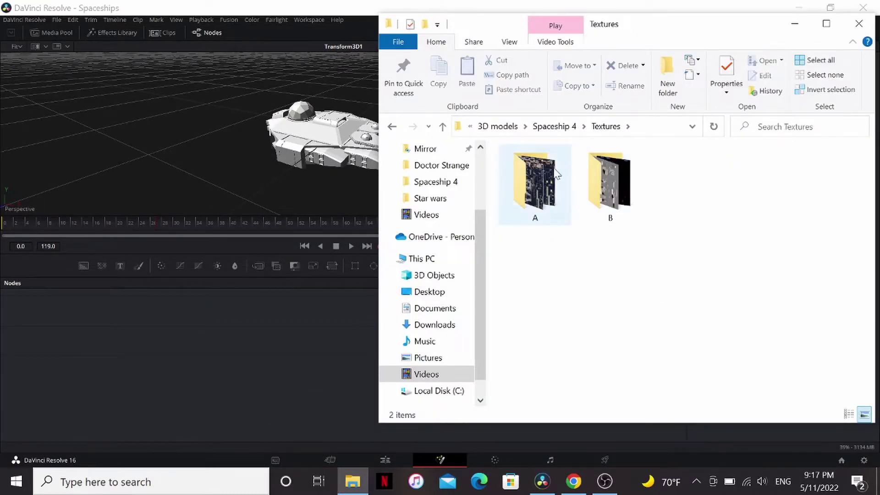
drag(533, 175, 177, 345)
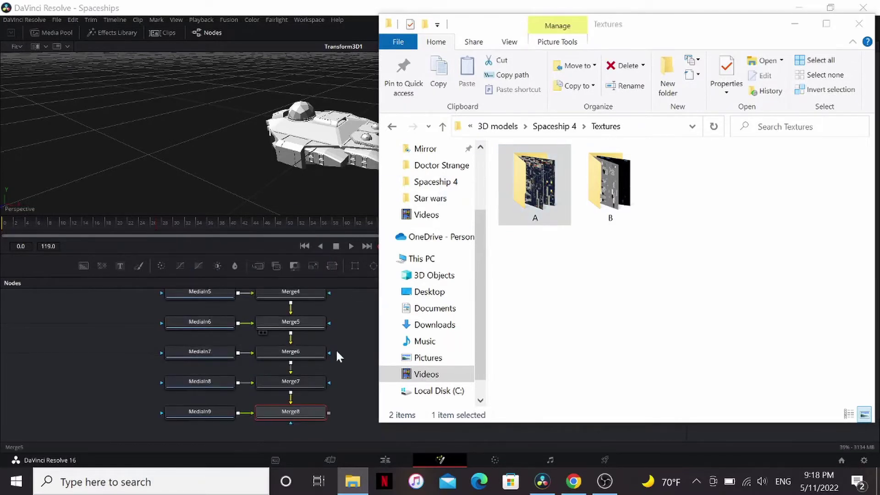
- Delete Merge1–Merge8 from the enlarged node area and view MediaIn1's height map
click(499, 176)
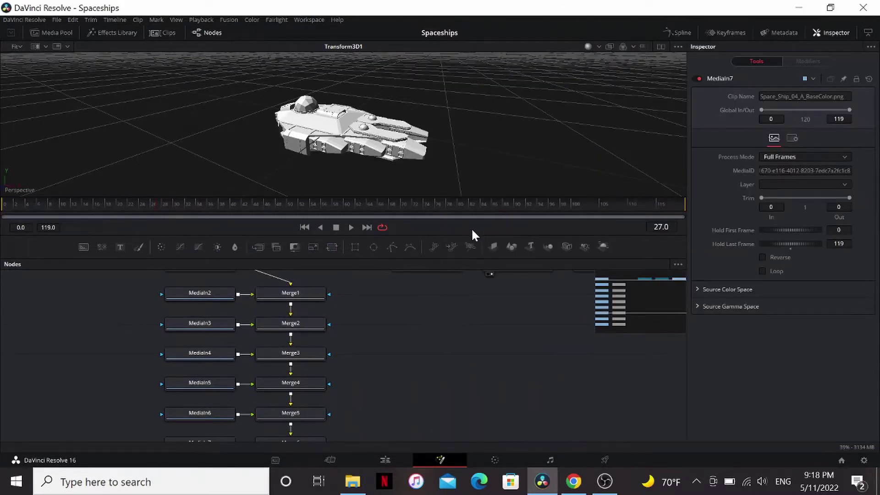
drag(477, 220, 474, 178)
drag(491, 219, 491, 152)
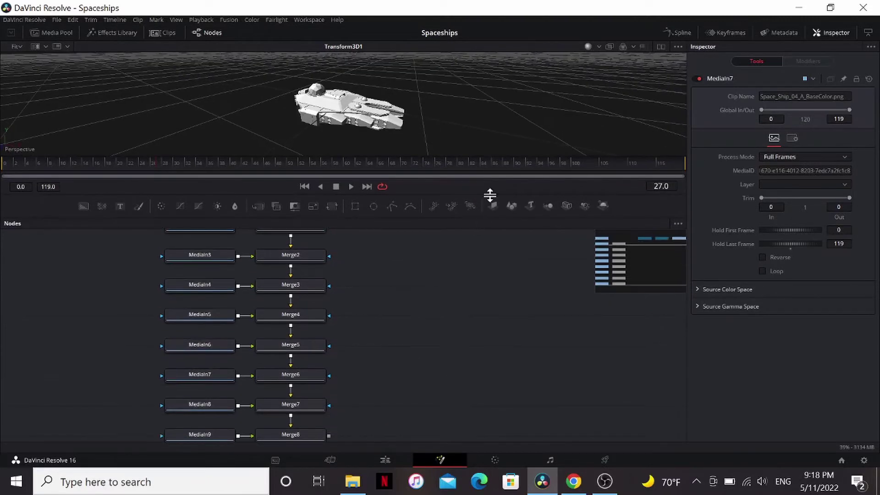
drag(341, 387, 295, 146)
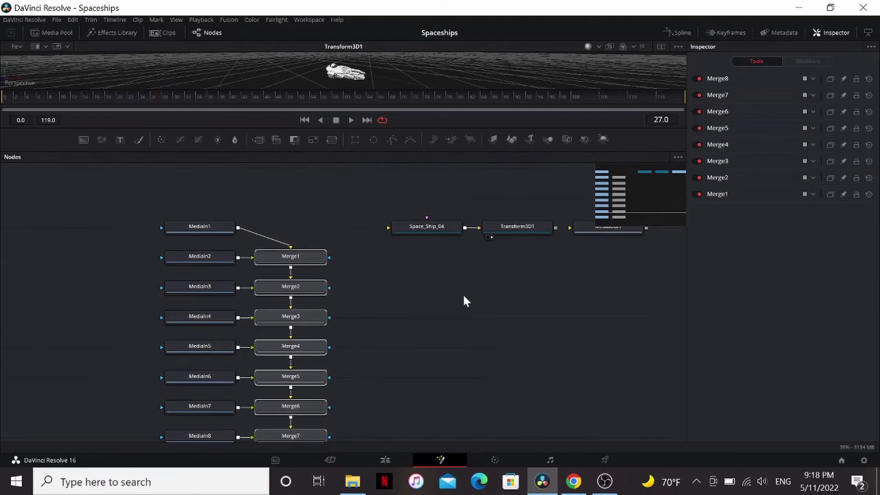
key(Delete)
click(186, 379)
key(1)
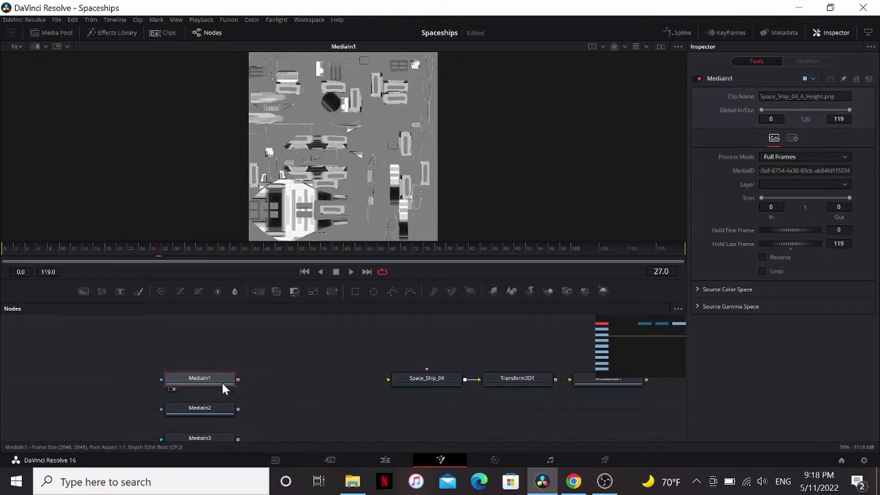
- Name the MediaIn nodes by map type: Height, Normal, Diffuse, Emissive, Metalic, Specular, Basecolor, Roughness, Glossiness
key(F2)
text(Height)
key(Return)
text(Dif)
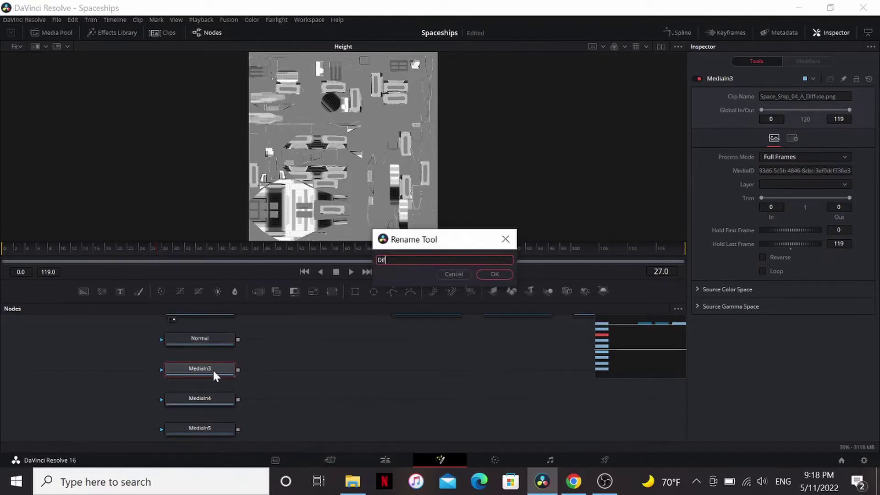
click(216, 399)
key(F2)
text(Emissive)
key(Return)
key(Return)
text(Base col)
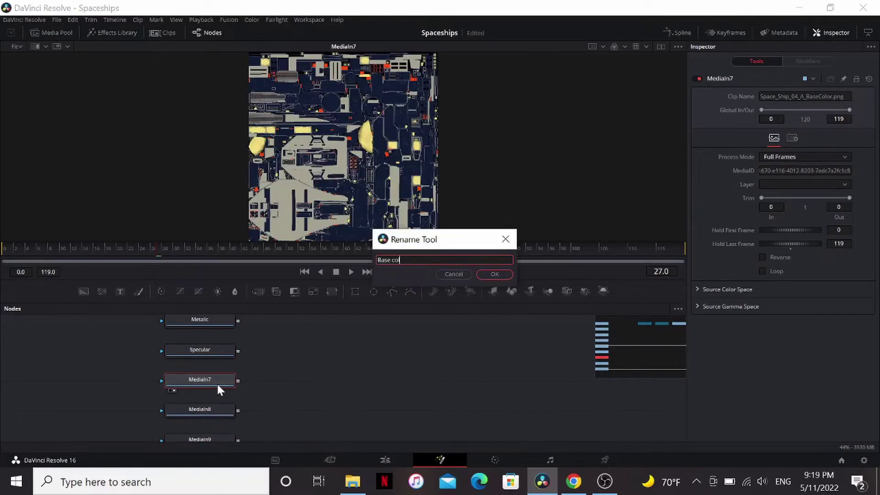
key(Return)
click(218, 368)
key(F2)
text(Roughness)
key(Return)
click(221, 391)
key(F2)
text(Glossiness)
key(Return)
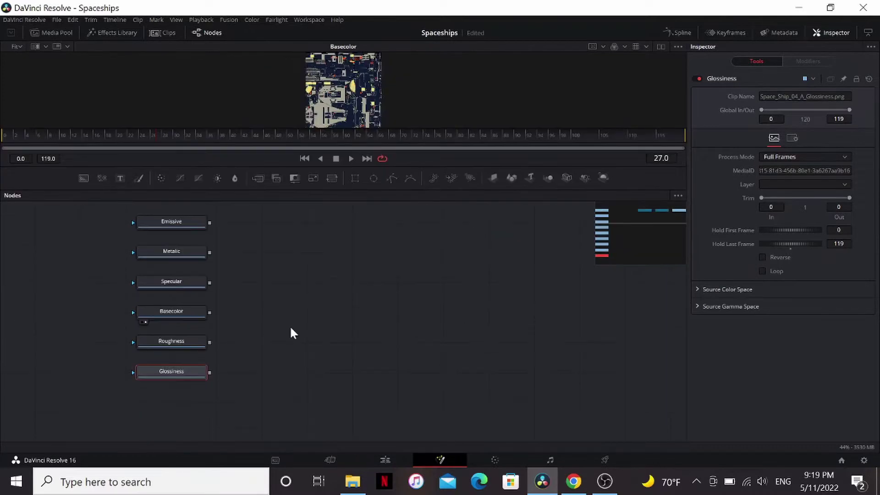
scroll(290, 333, up, 2)
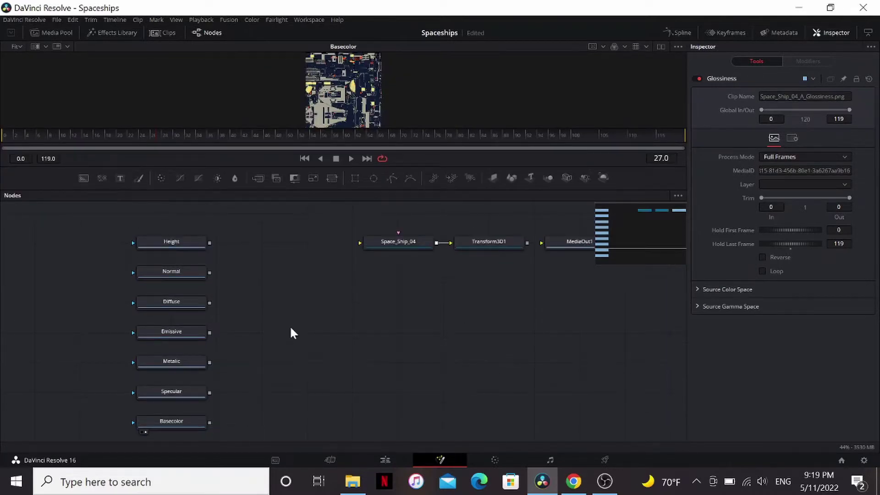
scroll(289, 333, up, 2)
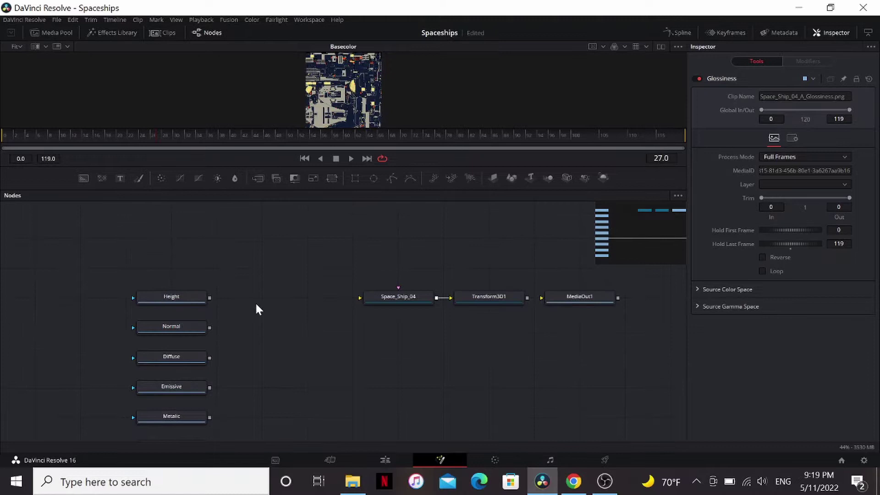
- Add a CookTorrance material node and connect the Diffuse texture into it
key(shift+space)
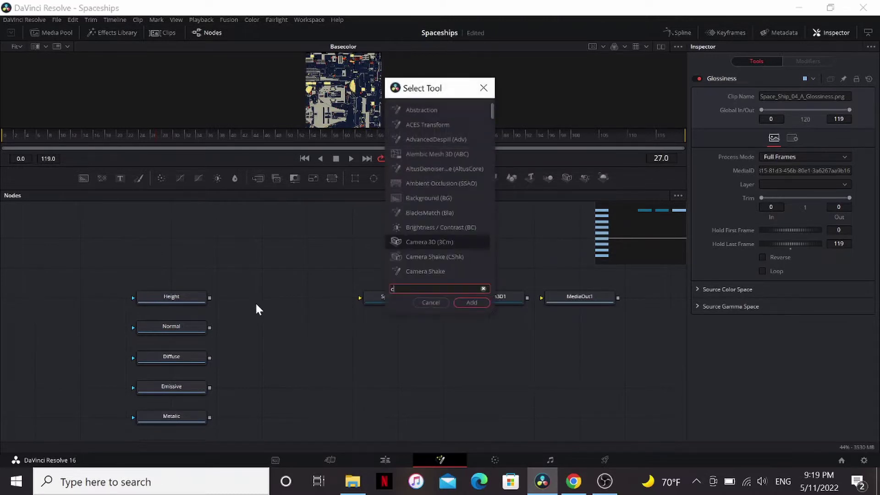
text(coo)
key(Return)
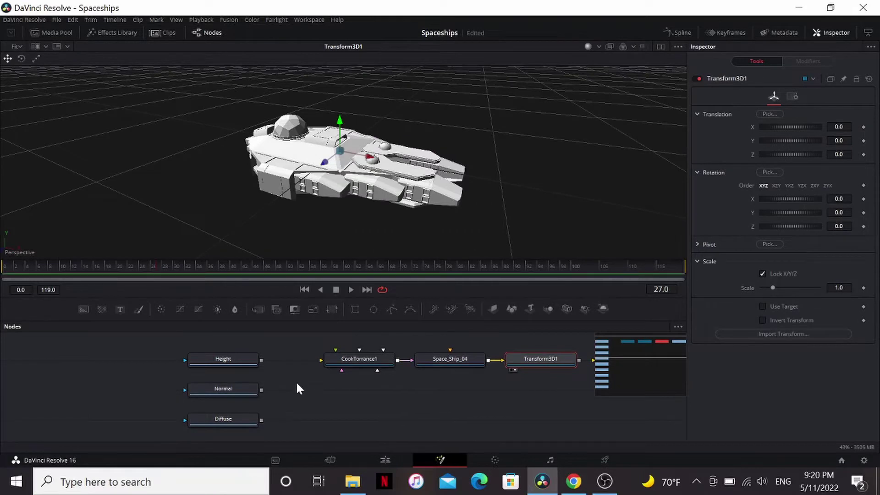
mouse_move(249, 420)
mouse_down()
mouse_move(292, 356)
mouse_move(330, 362)
mouse_up()
click(332, 359)
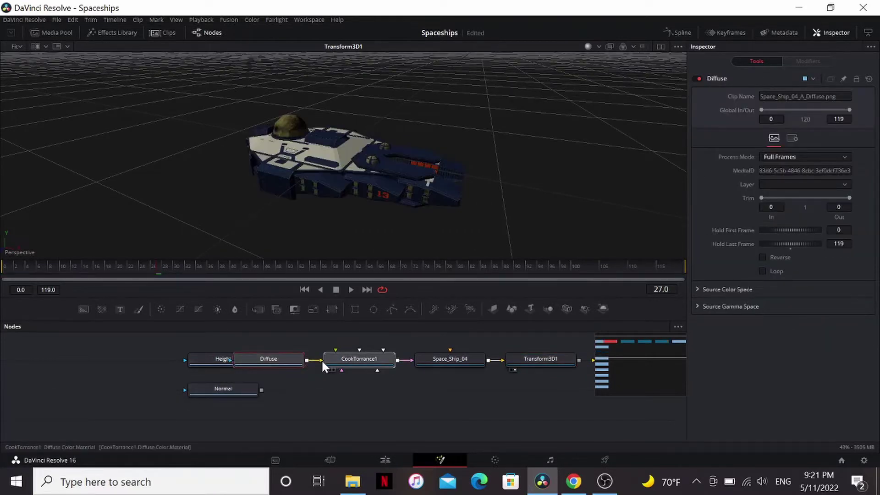
- Move Height and Normal left and connect Specular to CookTorrance1, viewing the ship's rear
mouse_move(180, 347)
mouse_down()
mouse_move(220, 391)
mouse_move(174, 389)
mouse_up()
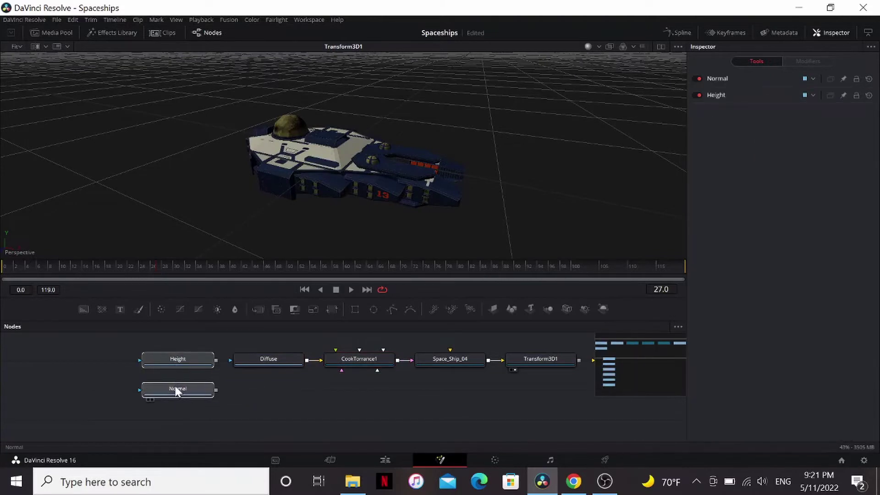
scroll(227, 407, down, 1)
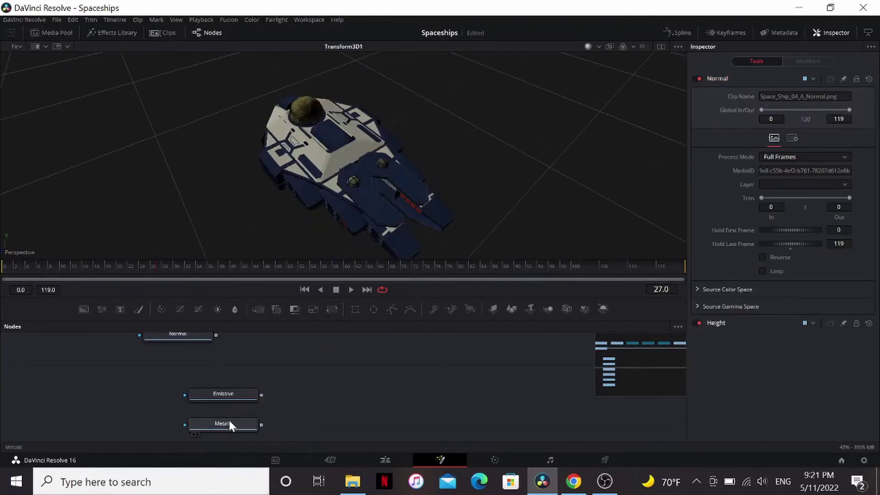
scroll(228, 420, down, 1)
mouse_move(236, 422)
mouse_down()
mouse_move(330, 403)
mouse_move(276, 381)
mouse_move(341, 363)
mouse_up()
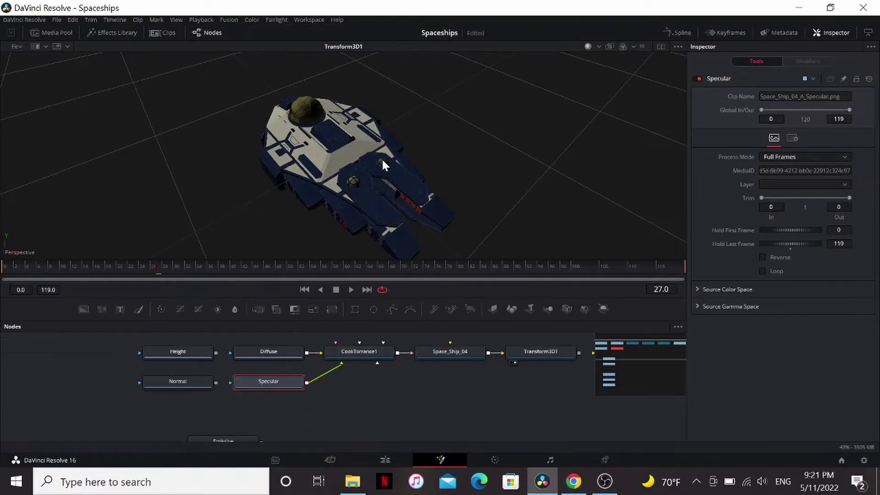
mouse_move(383, 165)
mouse_down()
mouse_move(350, 223)
mouse_move(398, 130)
mouse_move(318, 138)
mouse_move(313, 198)
mouse_move(343, 145)
mouse_move(314, 145)
mouse_up()
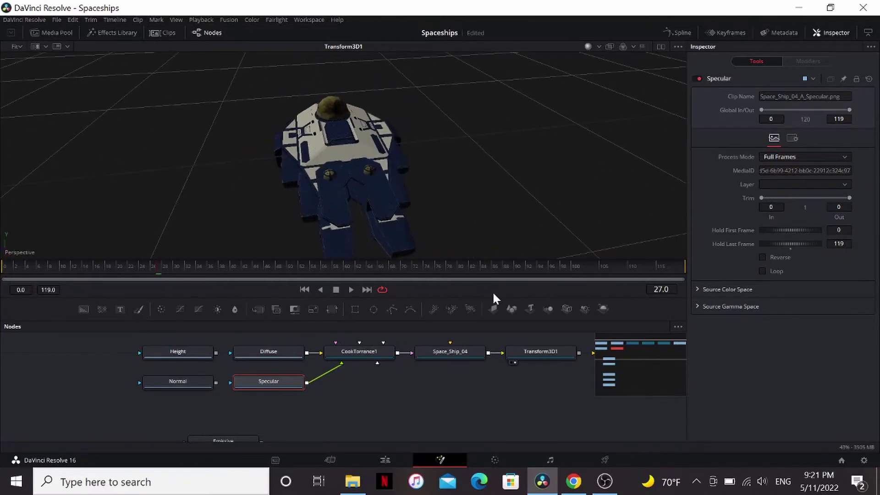
drag(493, 295, 495, 320)
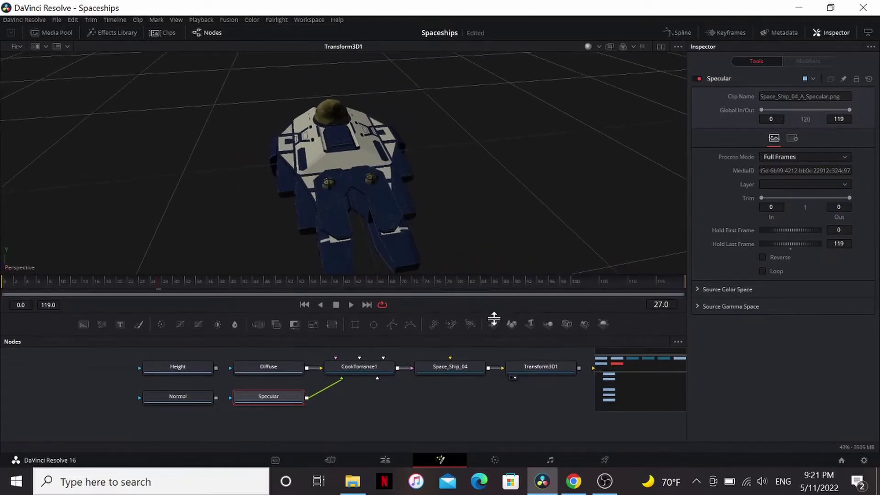
- Lower CookTorrance1's specular roughness to 0.1441
click(364, 379)
scroll(734, 295, down, 3)
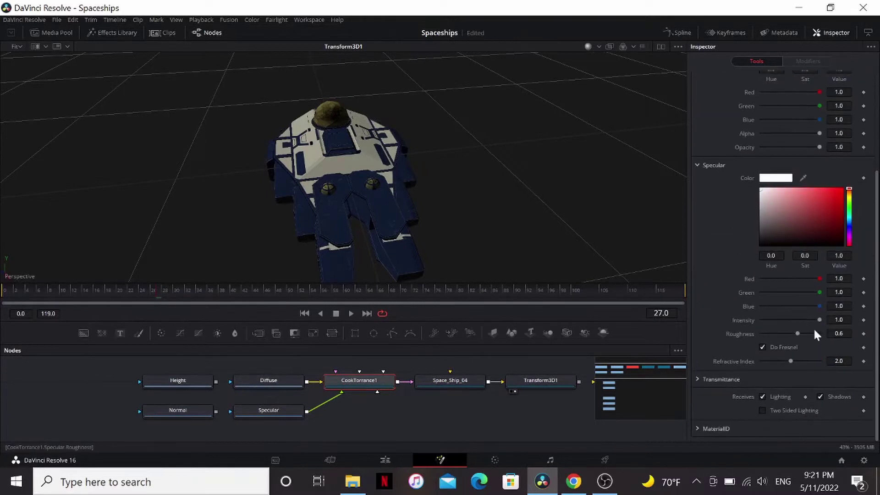
drag(797, 333, 760, 337)
mouse_move(385, 191)
mouse_down()
mouse_move(448, 102)
mouse_move(418, 138)
mouse_move(445, 142)
mouse_up()
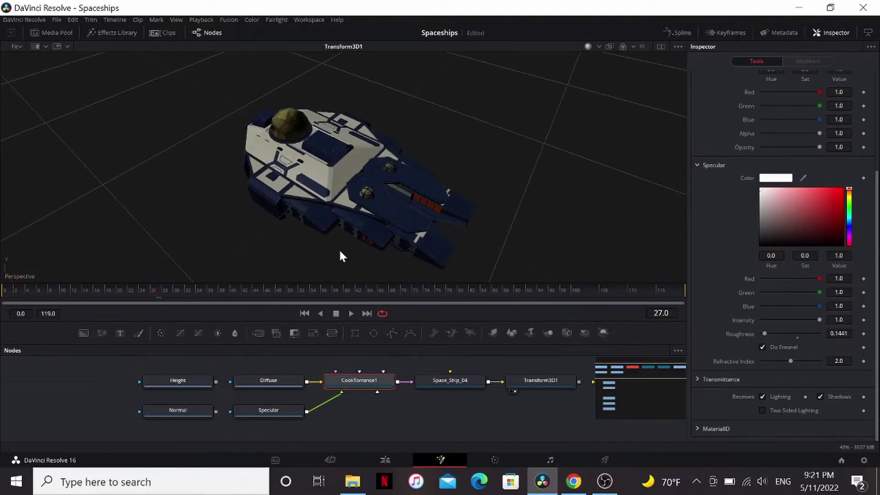
scroll(339, 256, up, 3)
scroll(390, 195, up, 2)
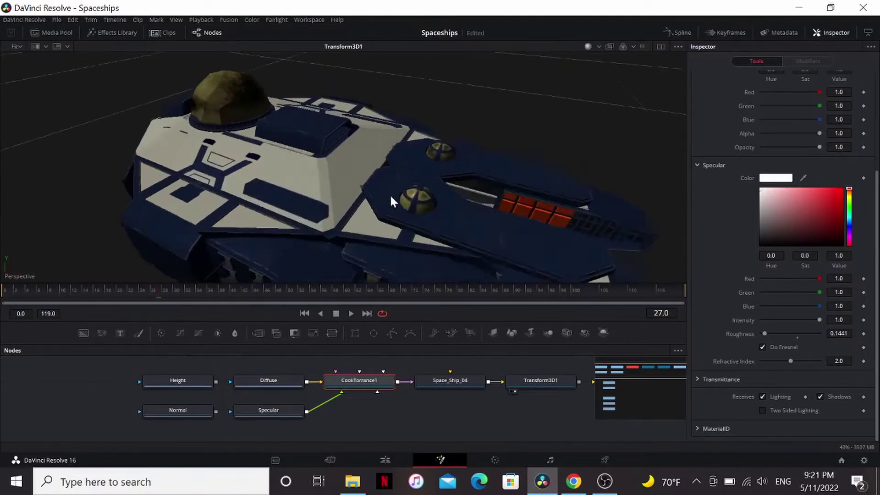
scroll(355, 213, up, 2)
- Add a BumpMap node fed by the Normal map, with Source Image Type set to Bumpmap
right_click(355, 213)
mouse_move(200, 407)
mouse_down()
mouse_move(254, 366)
mouse_move(267, 368)
mouse_move(272, 391)
mouse_move(309, 387)
mouse_move(359, 161)
mouse_up()
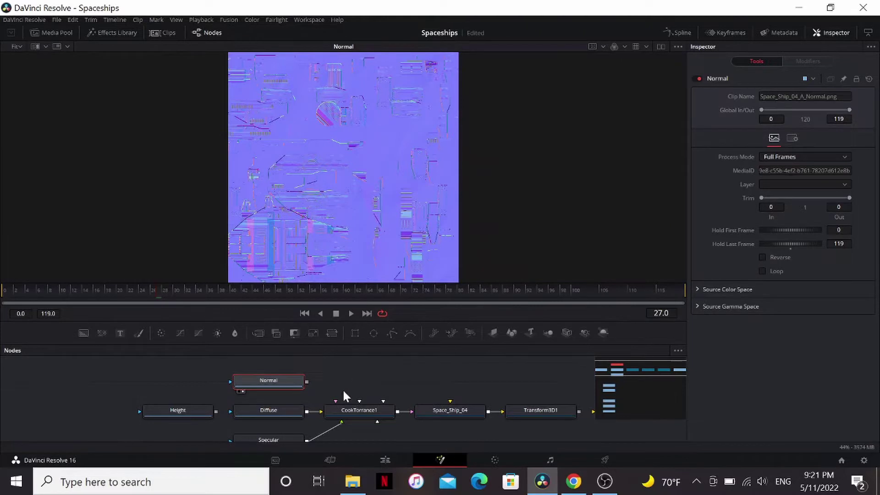
key(shift+space)
text(bum)
key(Return)
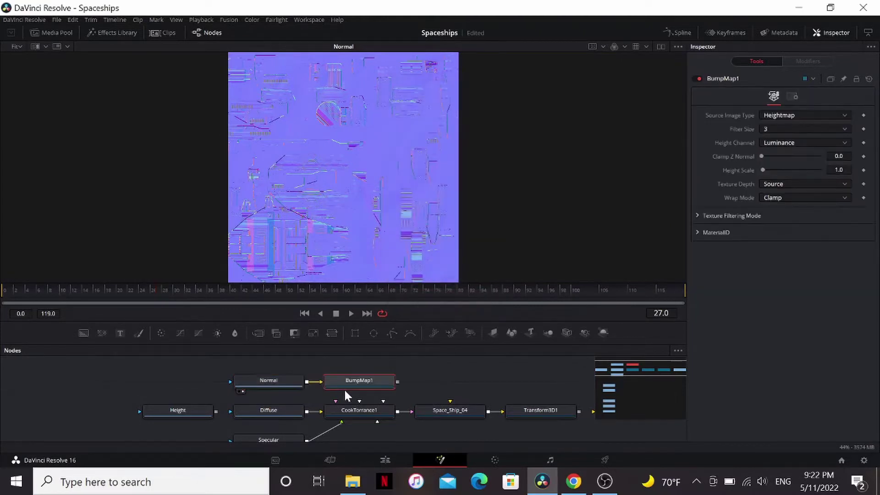
key(1)
click(803, 115)
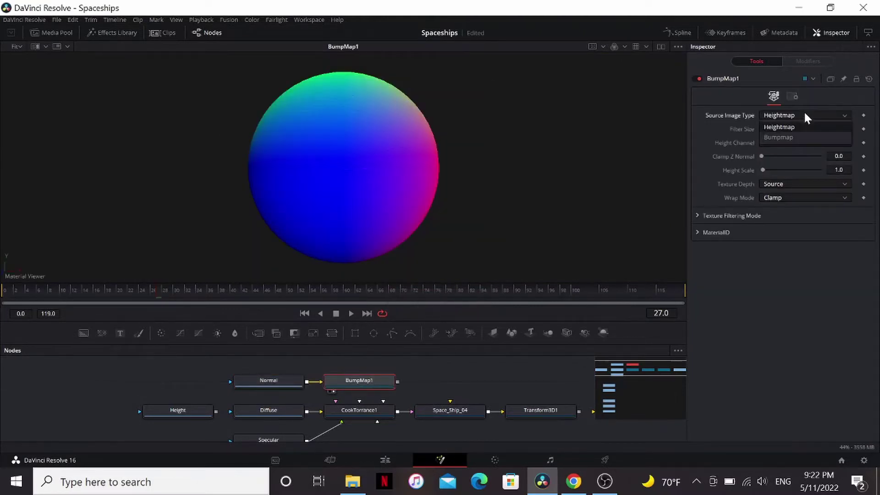
click(786, 137)
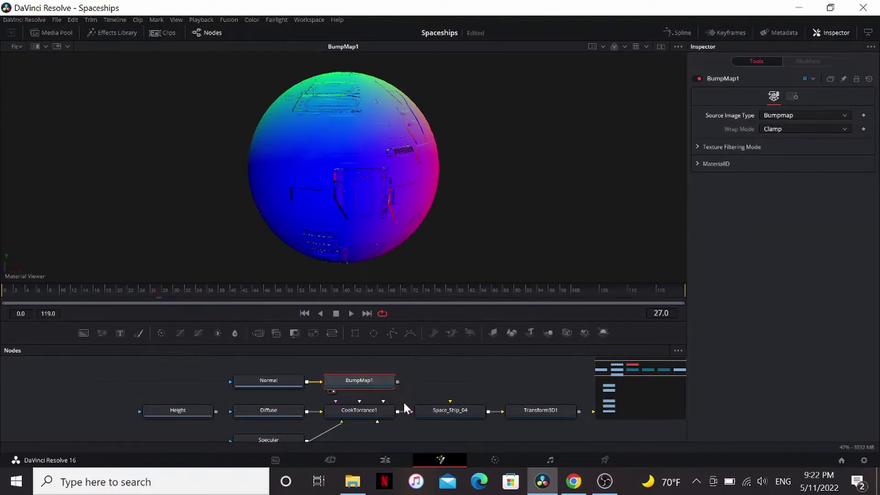
- Connect BumpMap1 into CookTorrance1 and orbit to inspect the ship's panel detail
click(430, 409)
key(1)
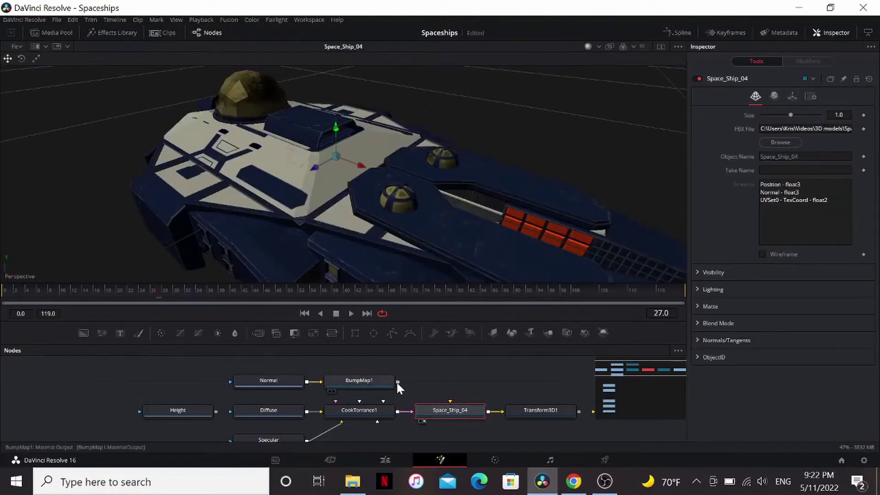
drag(396, 381, 374, 410)
drag(443, 221, 290, 246)
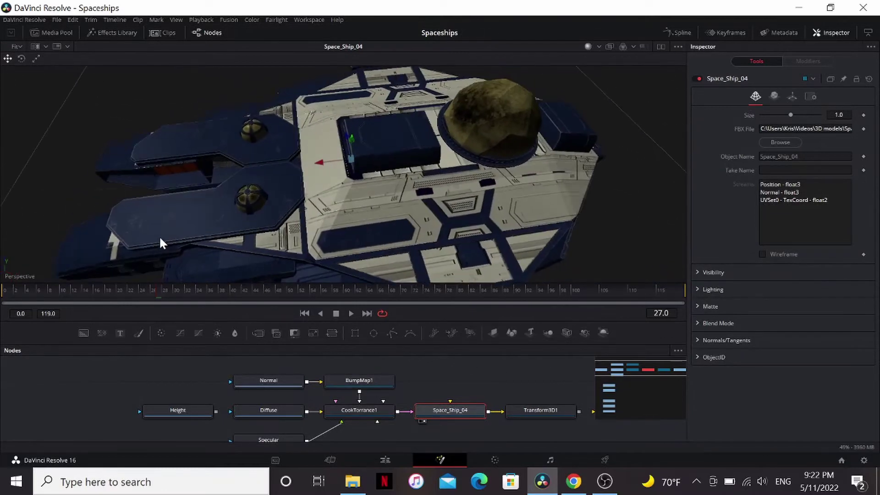
drag(291, 245, 288, 231)
- Delete the Height and Metalic nodes and rearrange the remaining material nodes
drag(179, 315, 88, 345)
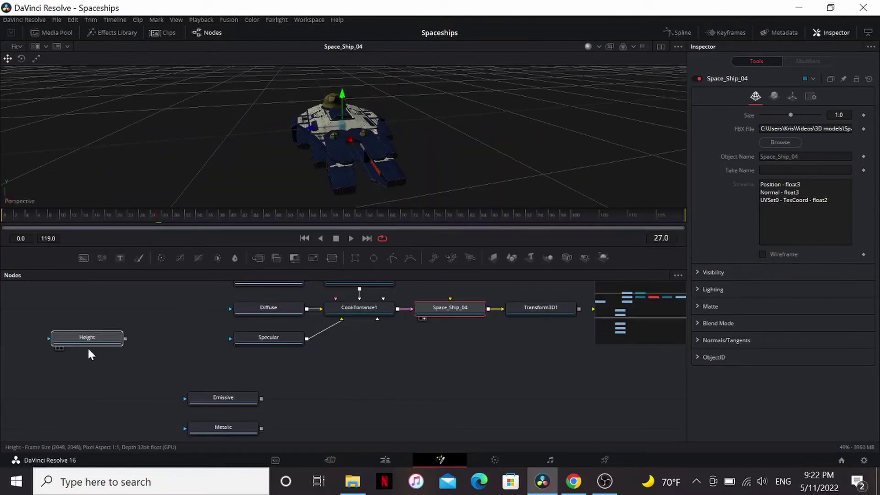
drag(201, 423, 76, 370)
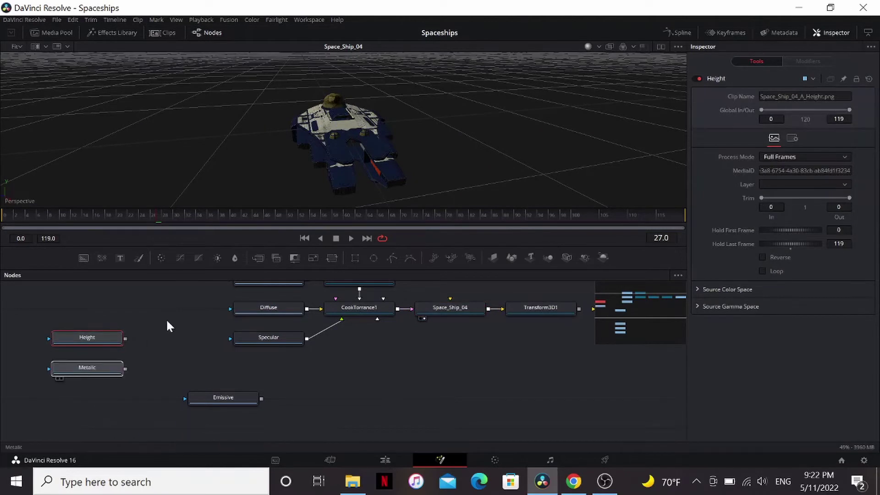
drag(165, 318, 82, 392)
key(Delete)
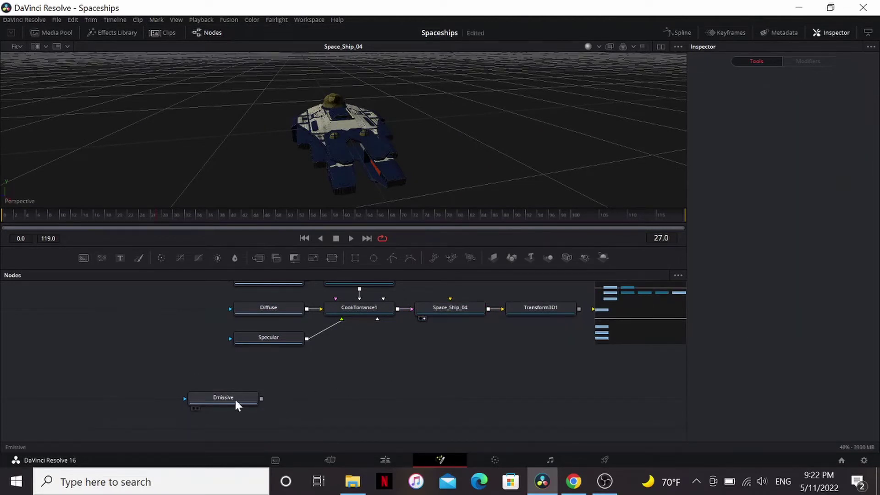
drag(235, 405, 280, 405)
scroll(405, 399, up, 2)
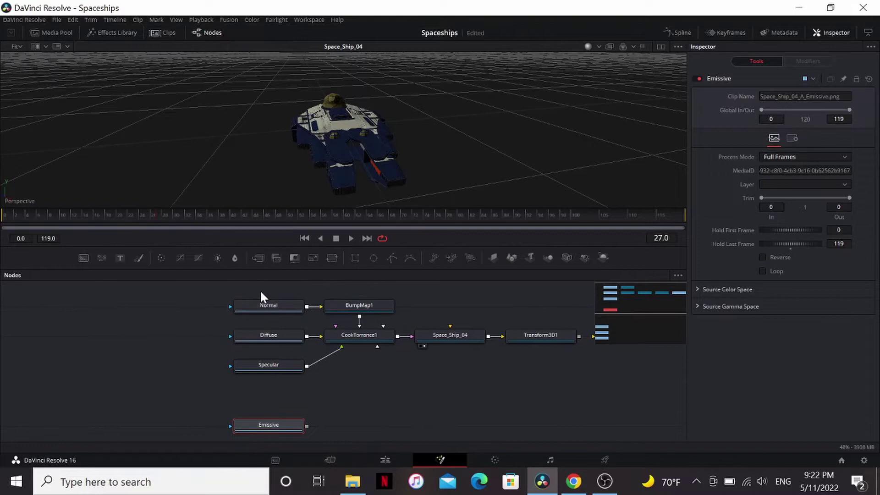
drag(260, 289, 370, 380)
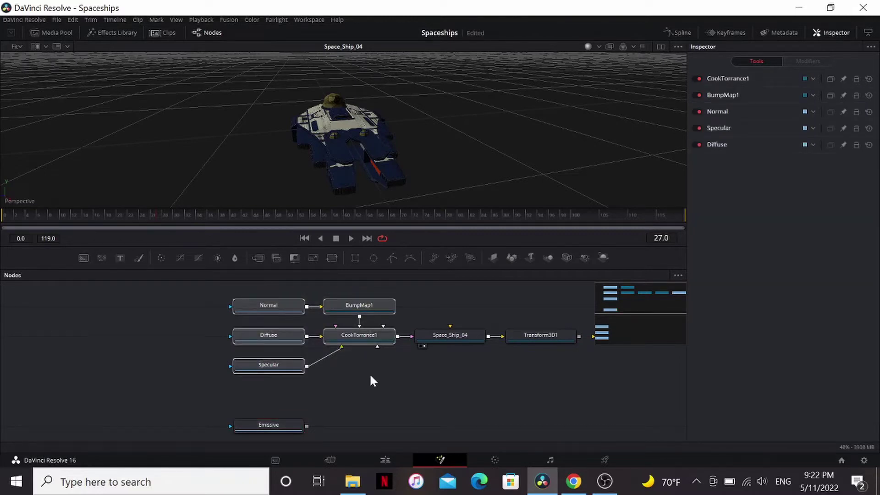
- Group the five material nodes and name the group Material
key(ctrl+g)
key(F2)
text(Material)
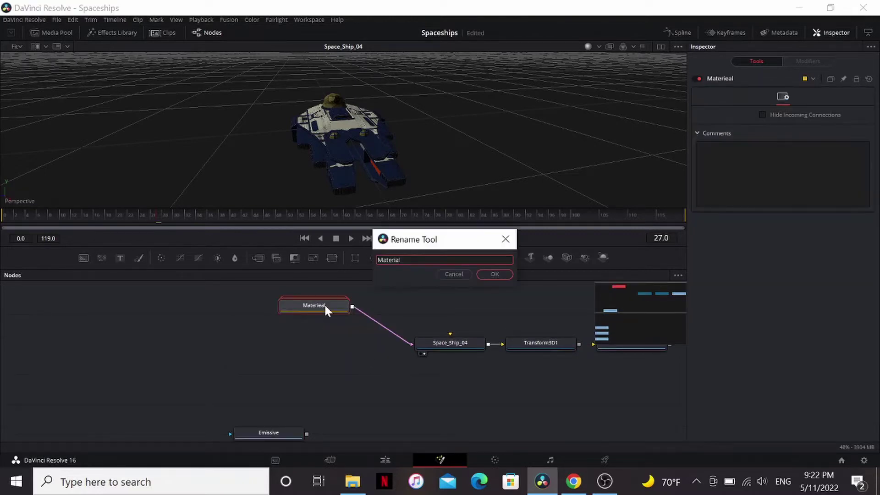
key(Return)
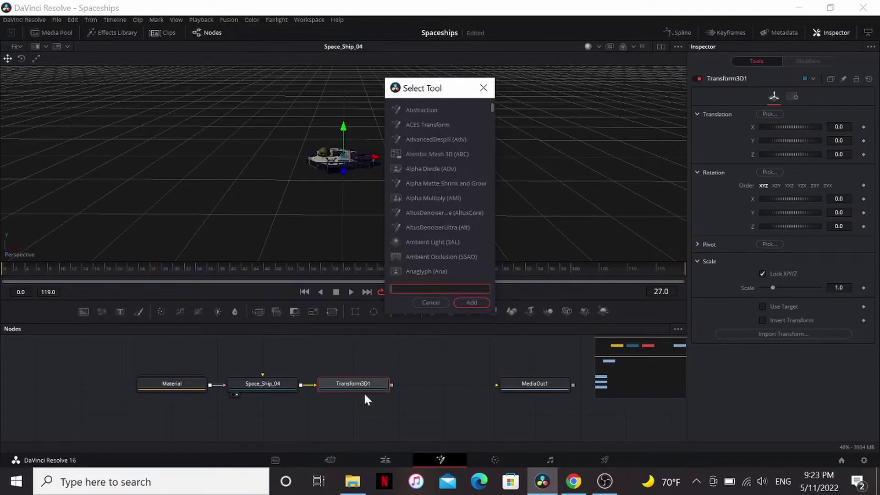
text(3xf)
- Add Transform3D2 after Transform3D1, then Camera3D1 with Merge3D1
key(Return)
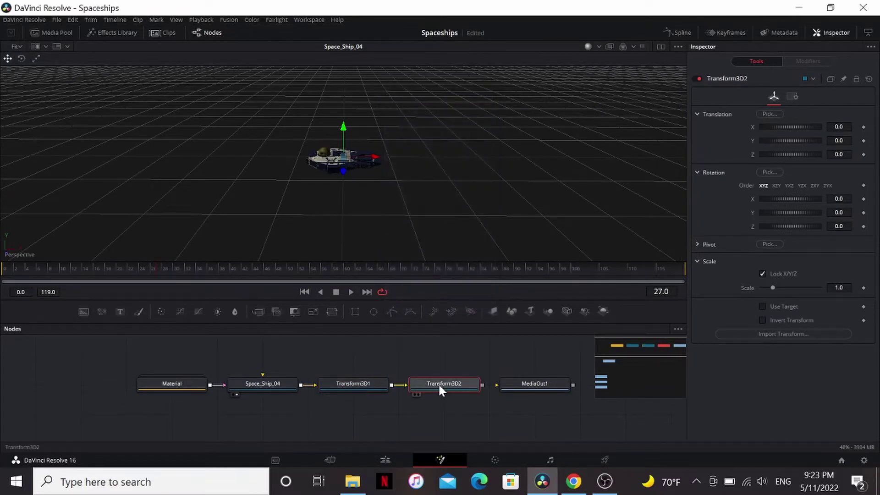
key(1)
key(shift+space)
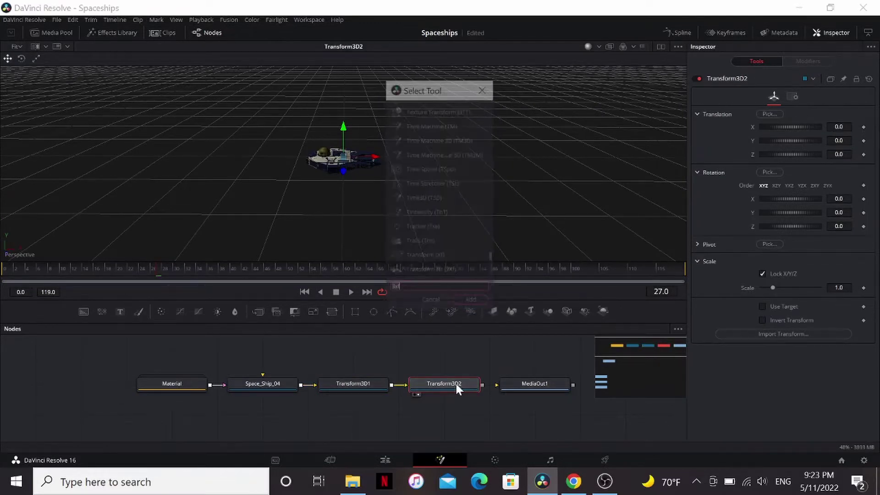
text(cam)
key(Return)
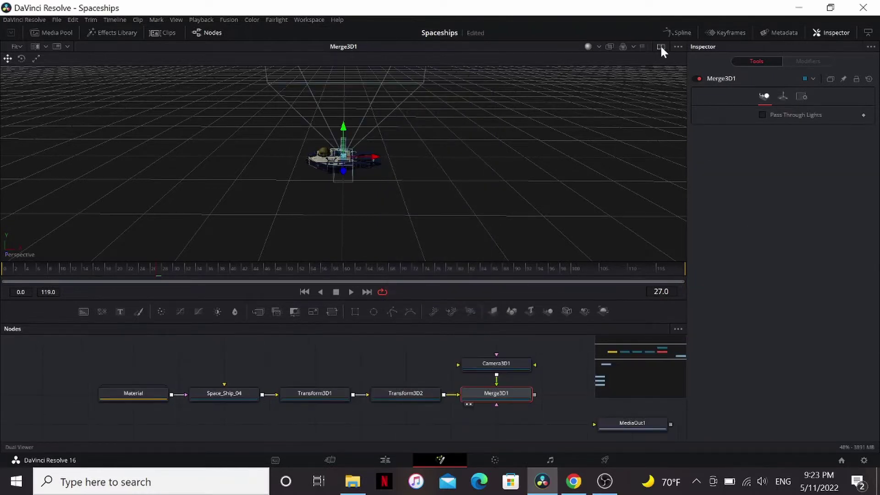
- Show dual viewers with the left one through Camera3D1, then drag the camera lower-left toward the ship
click(660, 47)
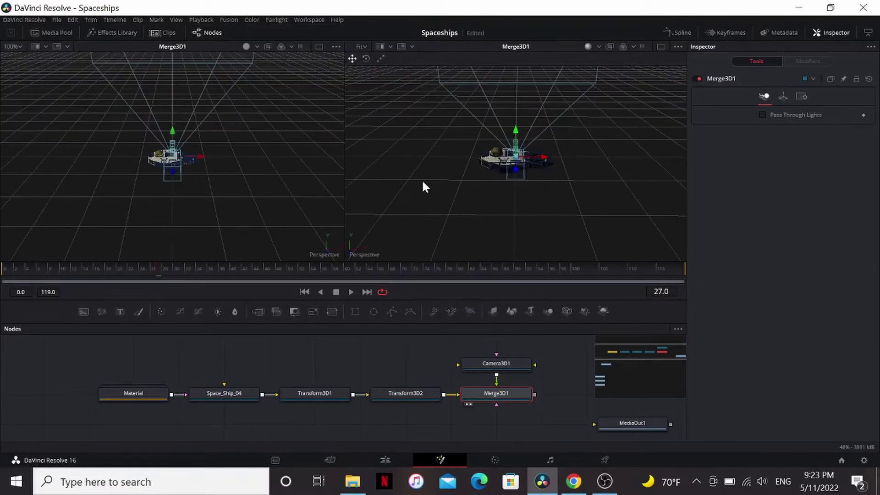
right_click(330, 258)
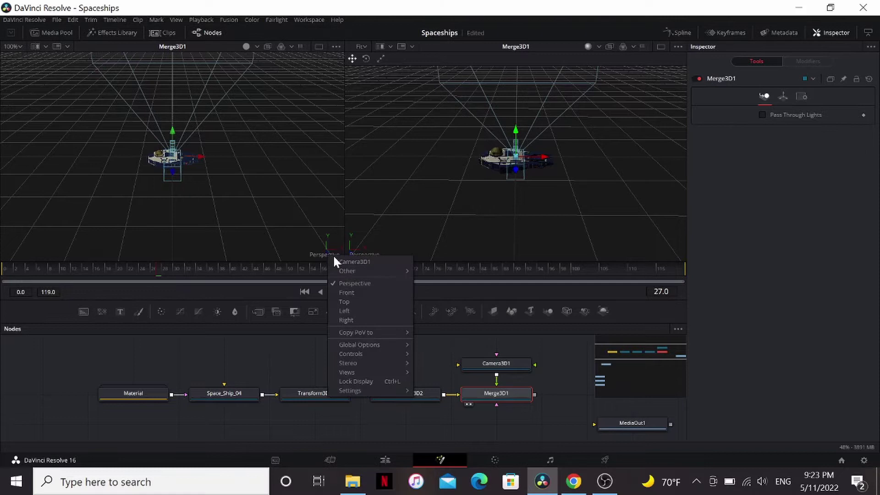
click(356, 262)
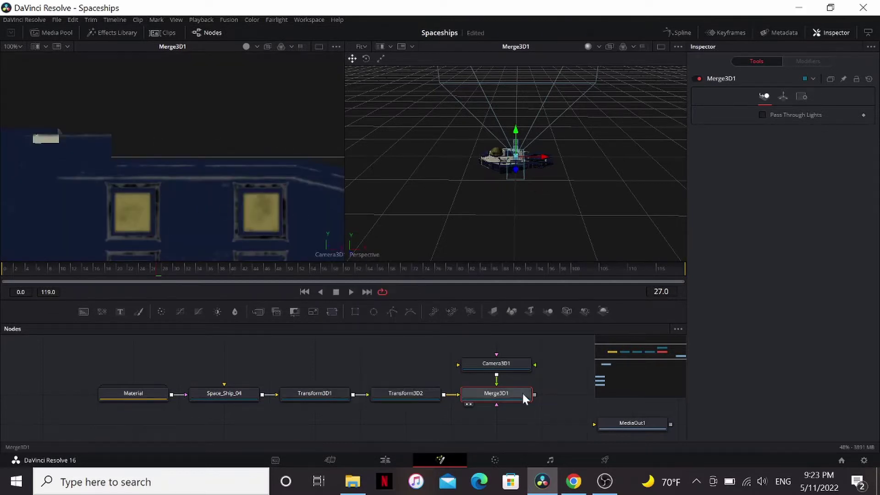
click(505, 366)
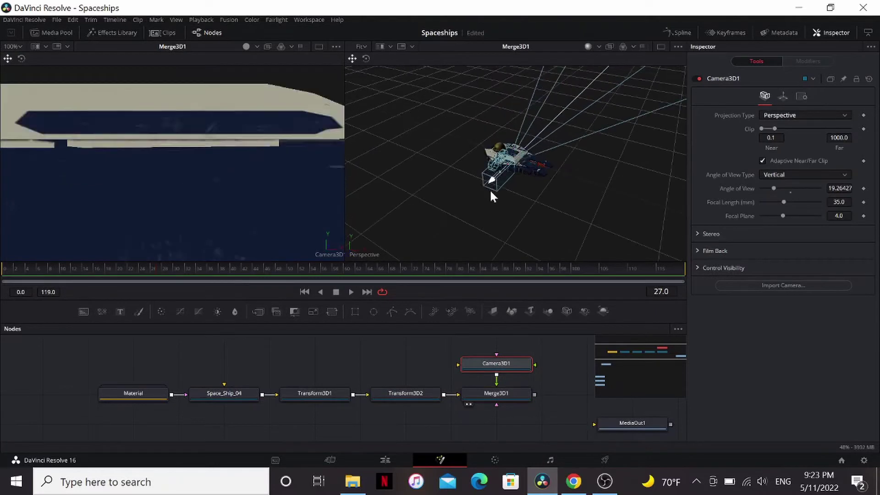
drag(523, 190, 438, 229)
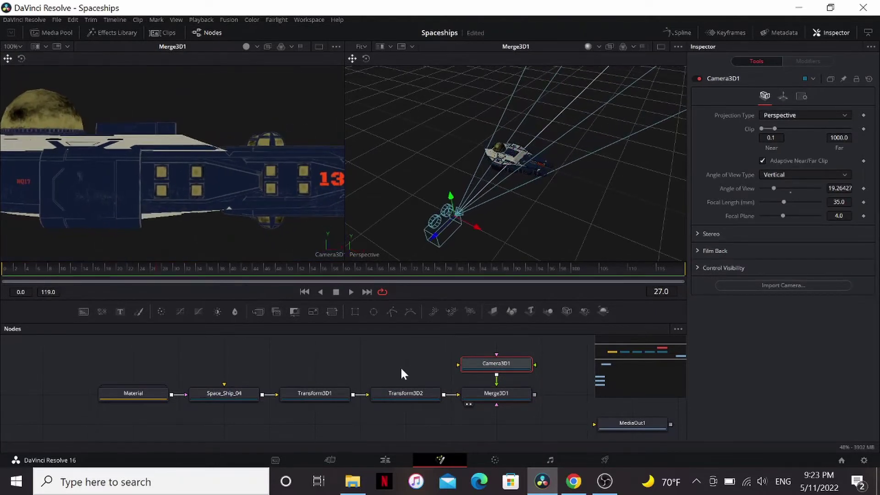
- Detach the ship's material and keyframe Transform3D2 Translation X at -0.71 on frame 0
click(402, 398)
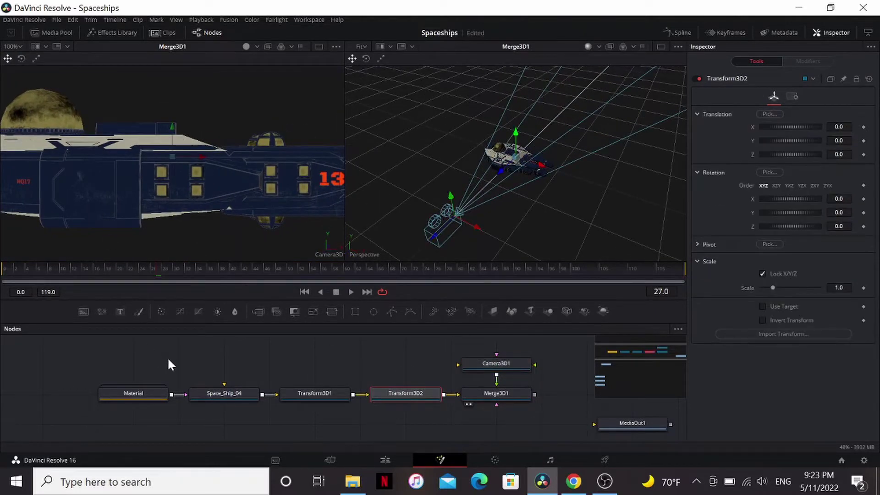
drag(181, 393, 180, 398)
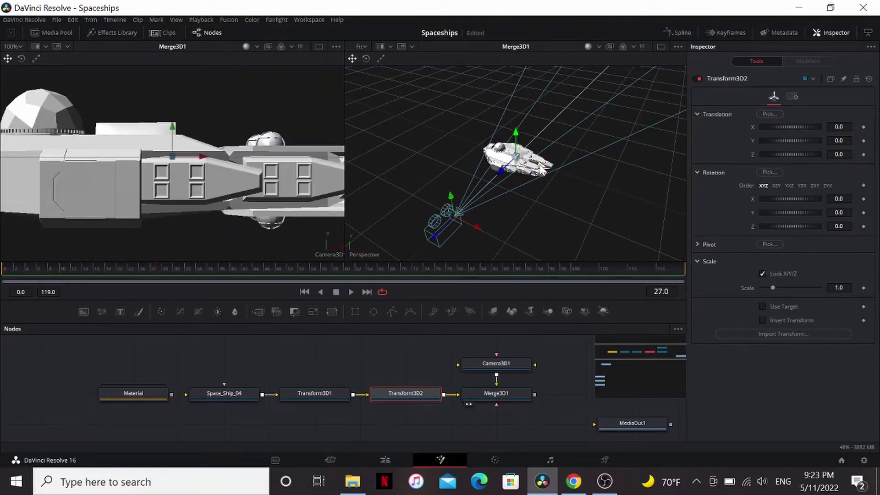
drag(542, 166, 441, 134)
drag(138, 278, 3, 277)
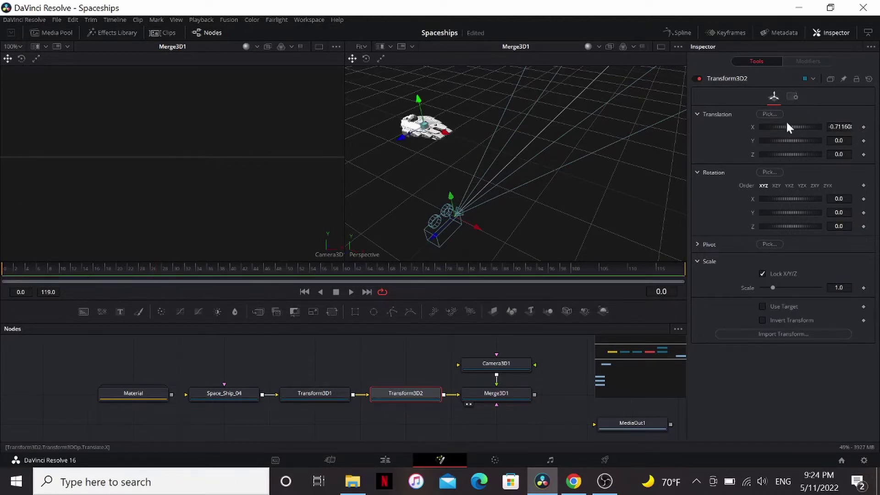
click(863, 126)
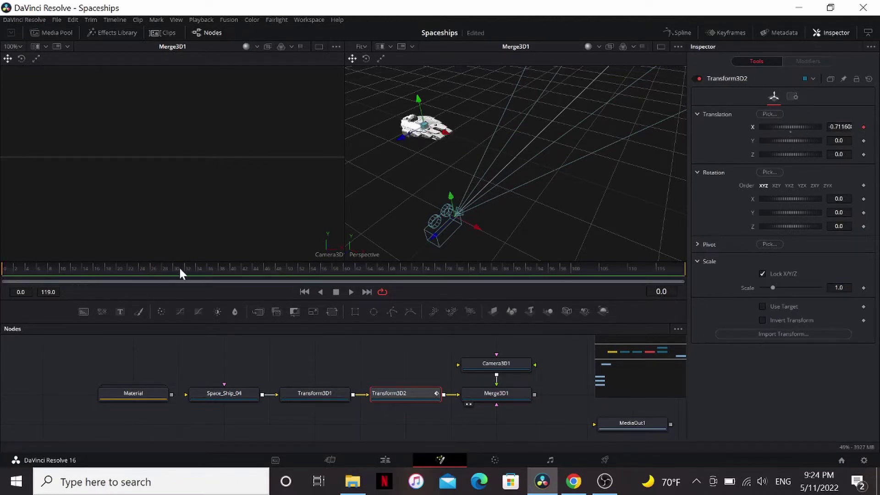
- At frame 48, set Translation X to 12.15 and play back the flyby
drag(162, 272, 282, 275)
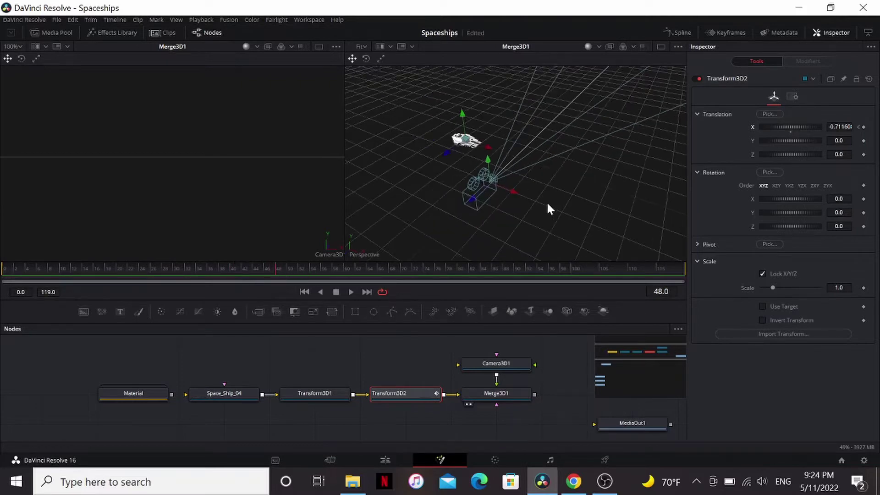
mouse_move(548, 209)
mouse_down()
mouse_move(624, 202)
mouse_move(560, 245)
mouse_move(414, 201)
mouse_move(702, 171)
mouse_up()
mouse_move(644, 230)
mouse_down()
mouse_move(382, 250)
mouse_move(453, 188)
mouse_move(704, 155)
mouse_up()
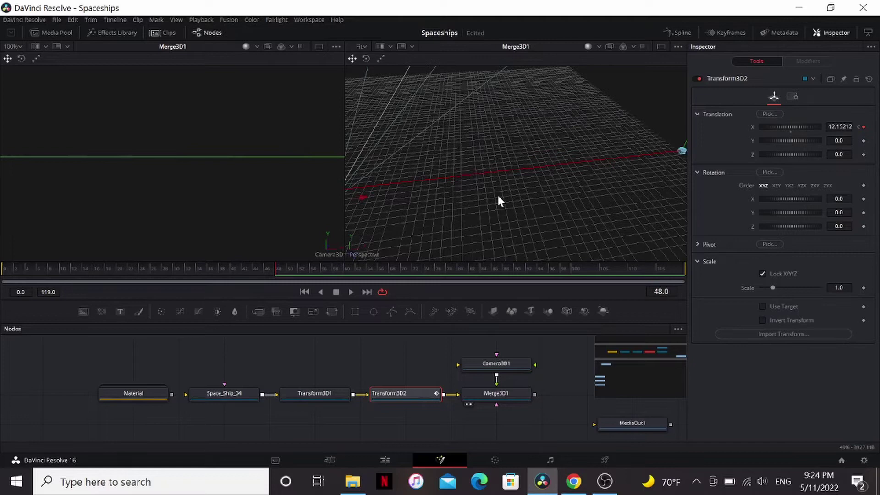
key(space)
click(2, 270)
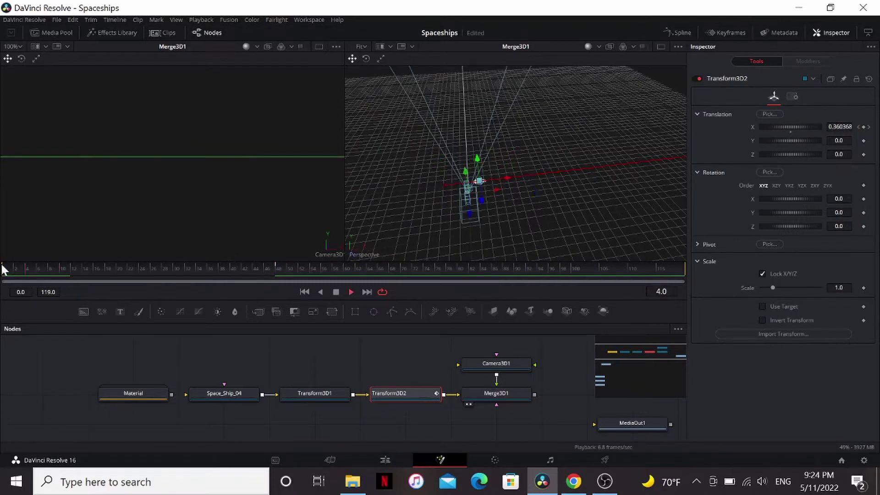
key(space)
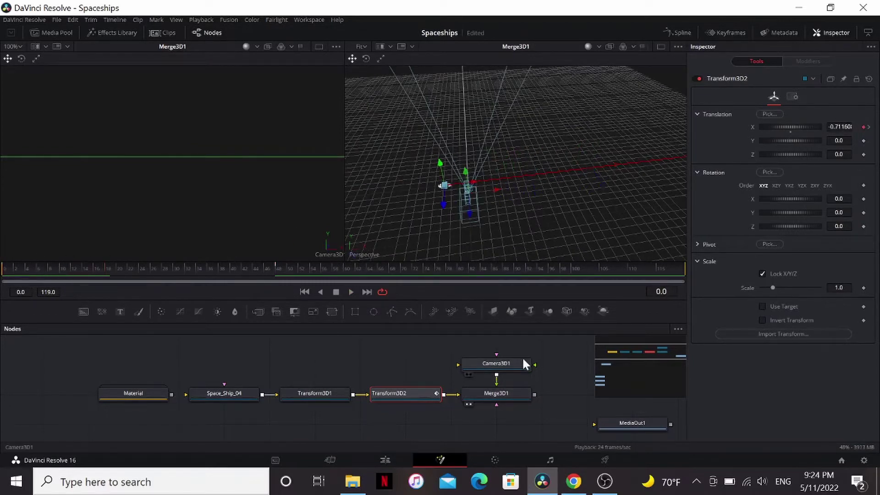
- Enable Use Target on Camera3D1 and keyframe Target X at -0.43 on frame 0
click(521, 364)
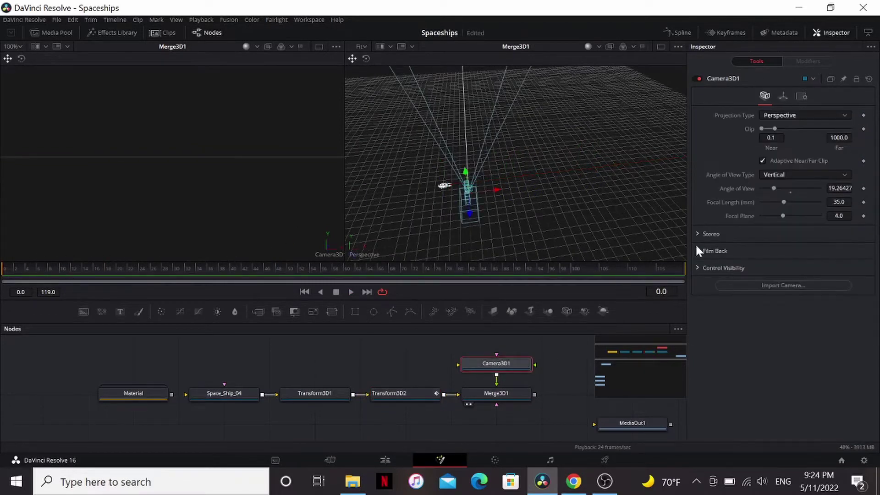
click(782, 96)
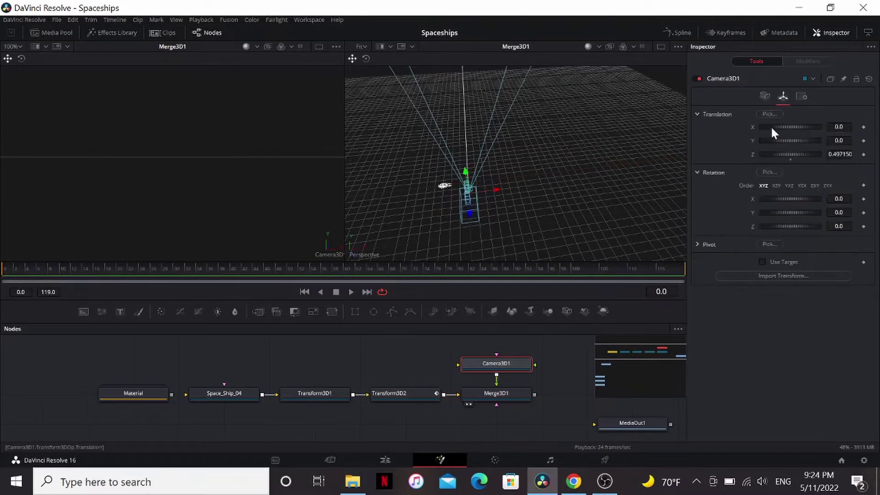
click(761, 261)
drag(496, 176, 482, 176)
click(863, 292)
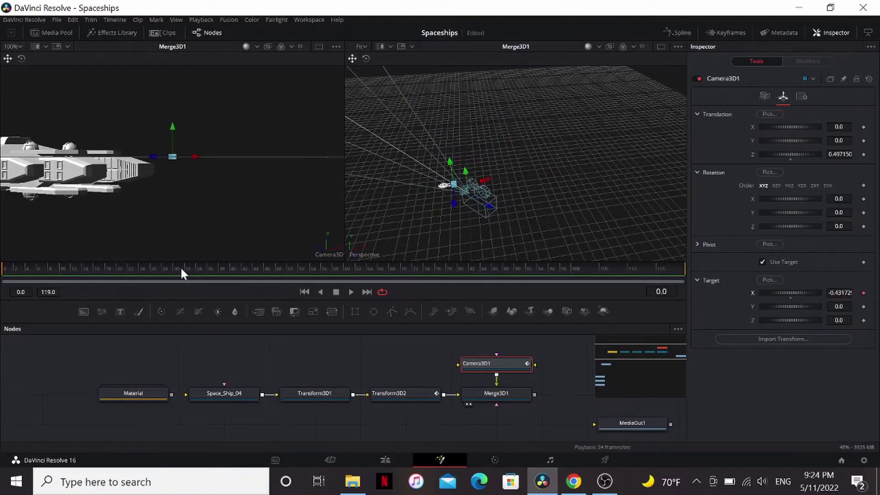
- At frame 48, set the camera's Target X to 9.54 and play the animation
drag(180, 267, 274, 265)
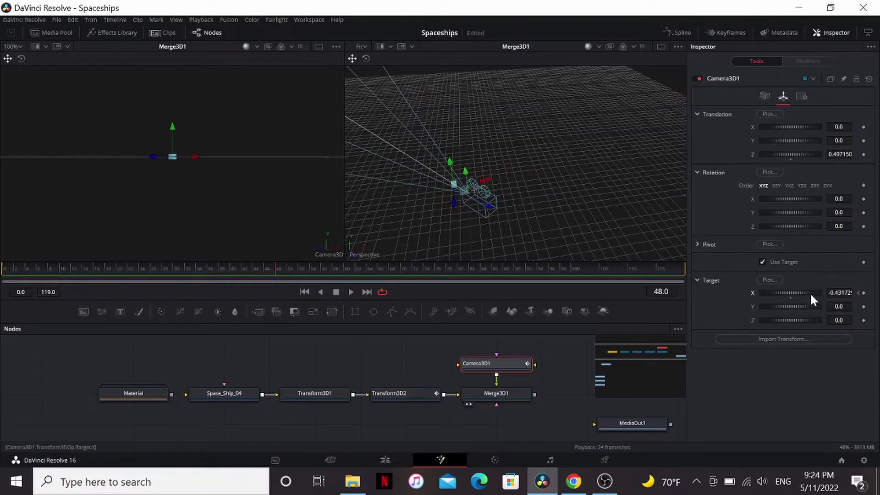
drag(809, 293, 851, 292)
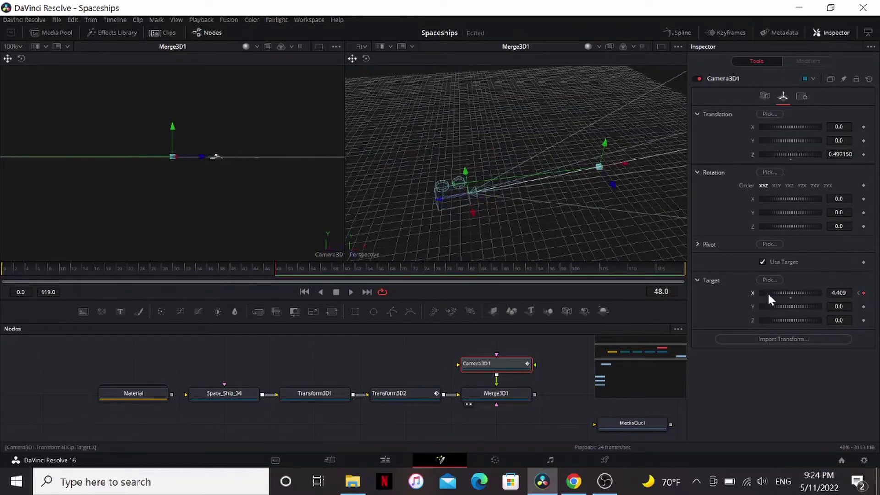
drag(769, 297, 851, 290)
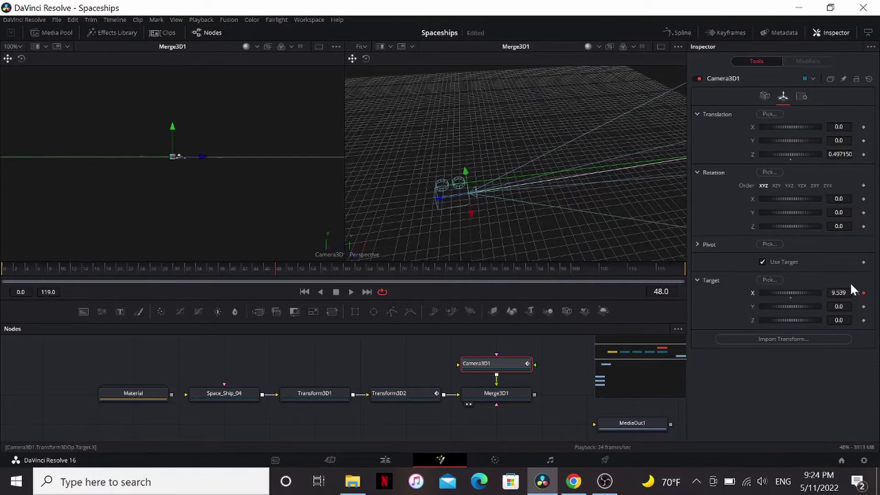
click(3, 269)
key(space)
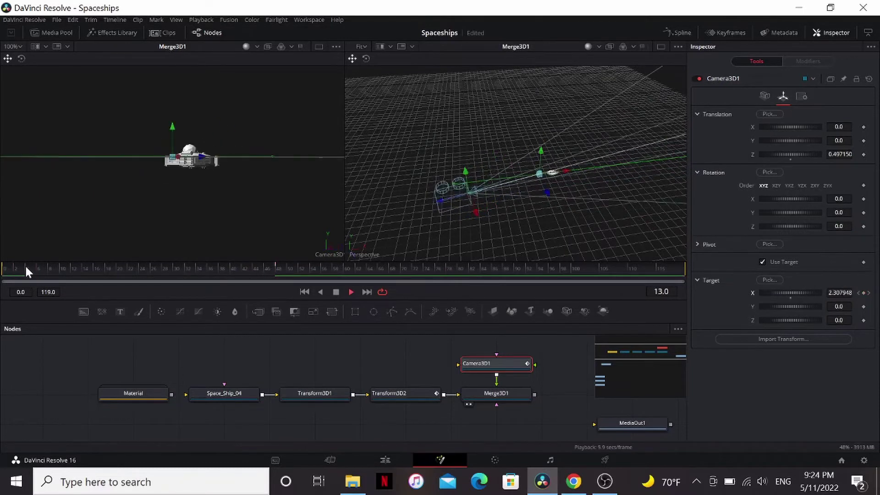
- Keyframe Transform3D2 Rotation X at frame 0 and tilt it to 36.6
key(space)
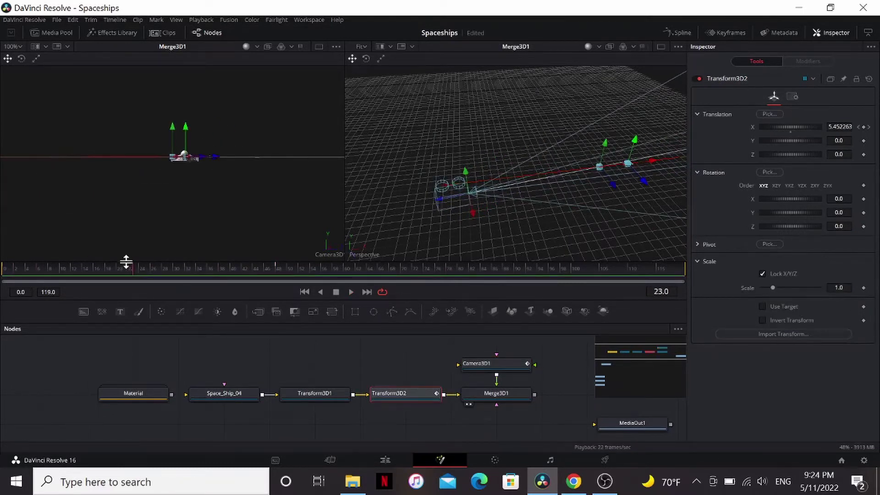
drag(4, 267, 2, 278)
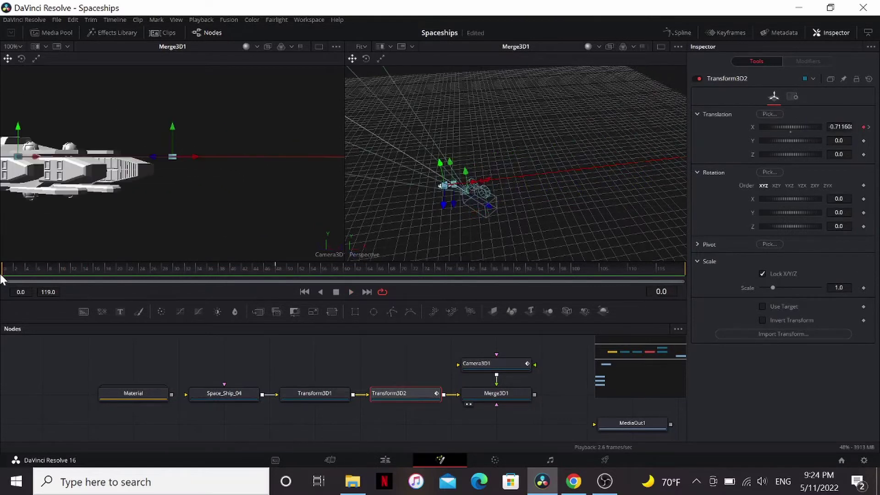
click(863, 199)
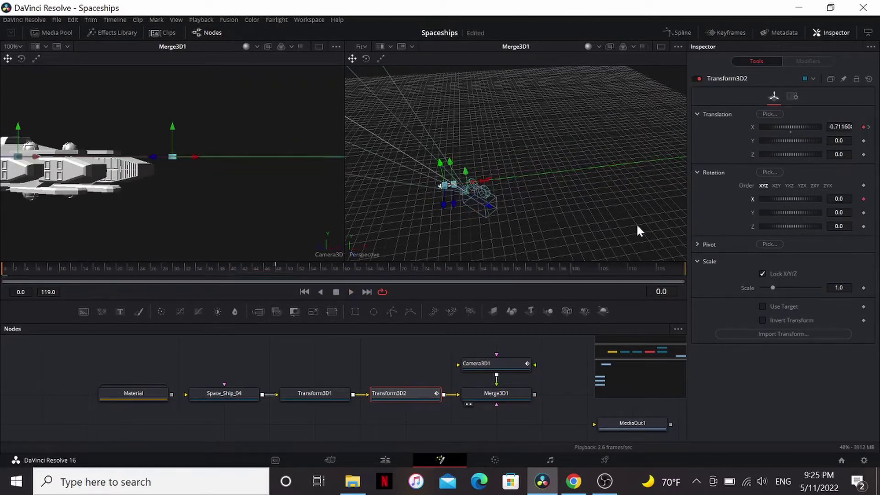
key(space)
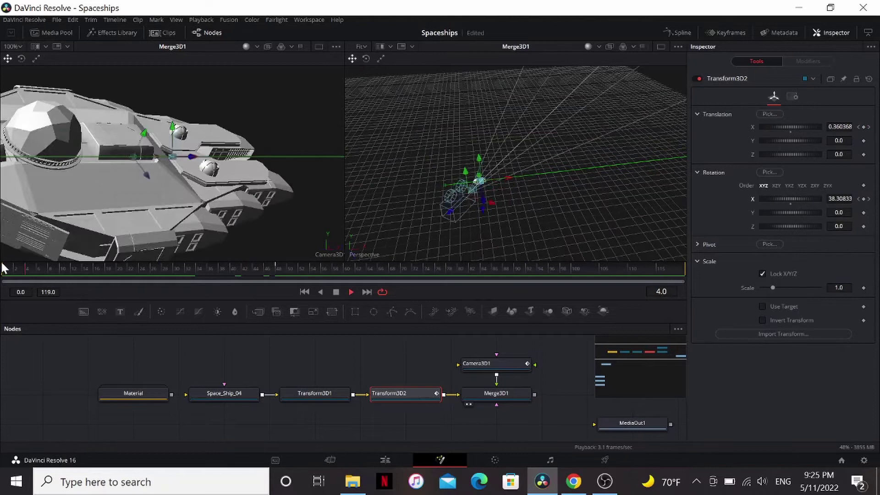
key(space)
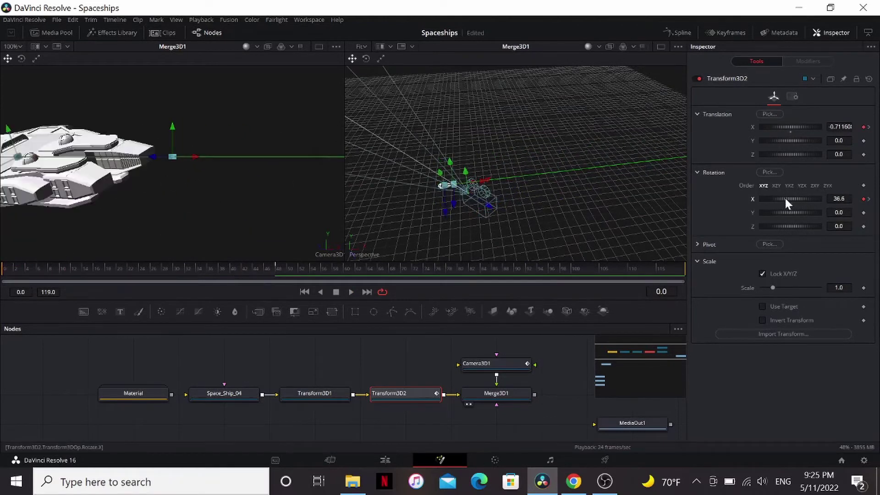
drag(787, 201, 815, 197)
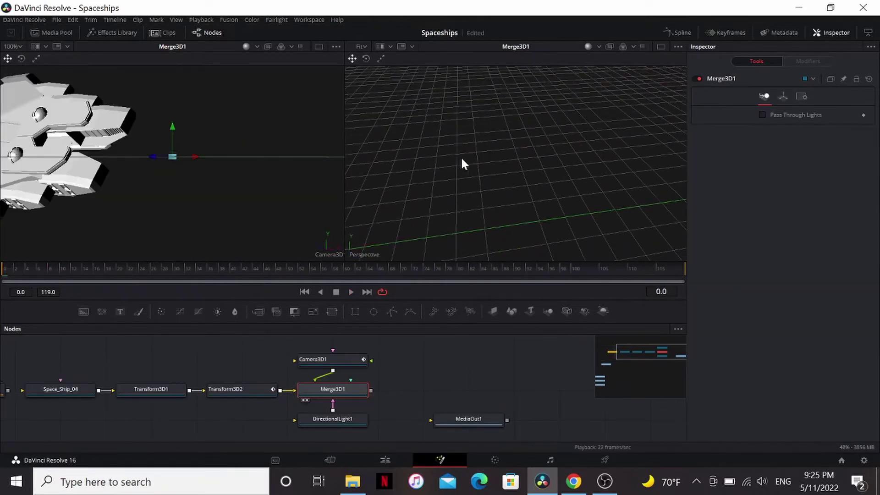
- Undo the earlier light and add a Directional Light to Merge3D1
mouse_move(512, 159)
mouse_down()
mouse_move(442, 217)
mouse_move(540, 180)
mouse_up()
key(ctrl+z)
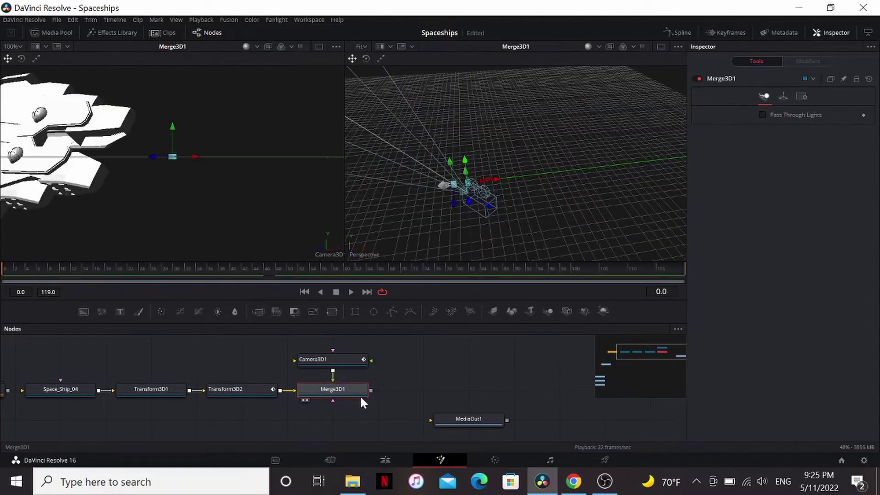
click(360, 395)
key(shift+space)
text(dir)
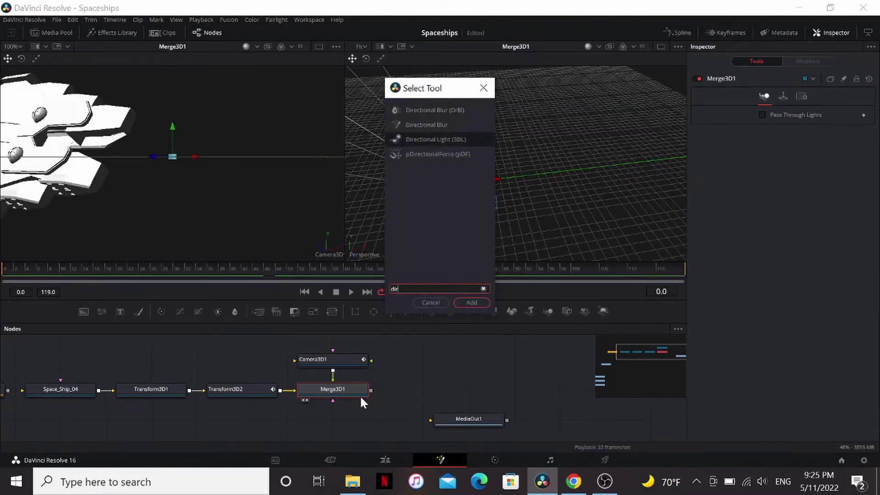
key(Return)
- Rotate DirectionalLight1 in the viewer so it shines on the ship
mouse_move(481, 240)
mouse_down()
mouse_move(550, 203)
mouse_move(468, 148)
mouse_up()
click(512, 197)
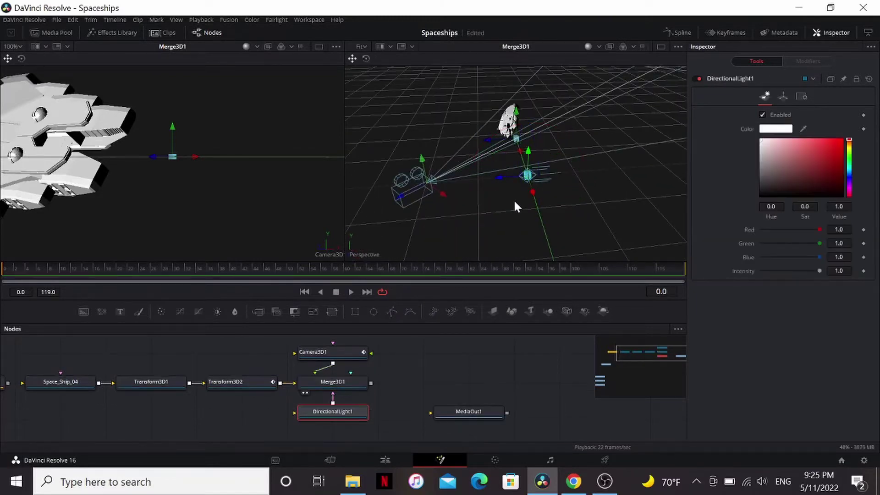
click(365, 59)
mouse_move(471, 149)
mouse_down()
mouse_move(583, 135)
mouse_move(519, 131)
mouse_move(518, 152)
mouse_up()
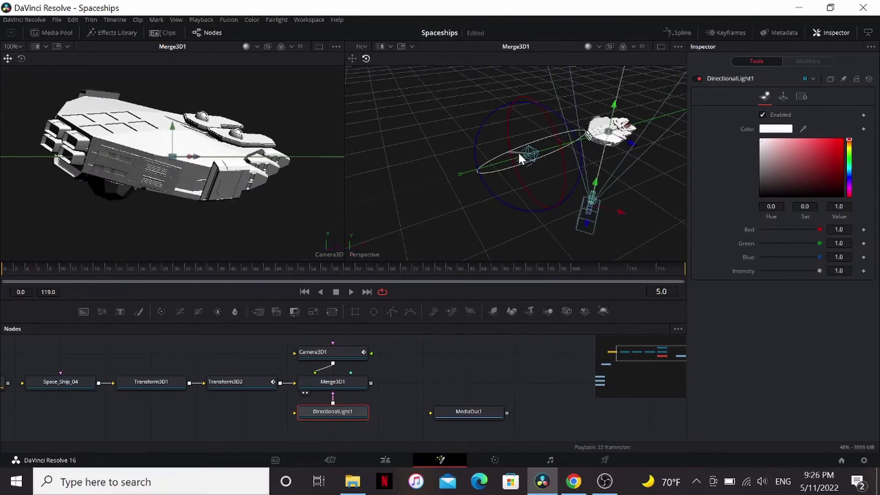
drag(542, 110, 549, 113)
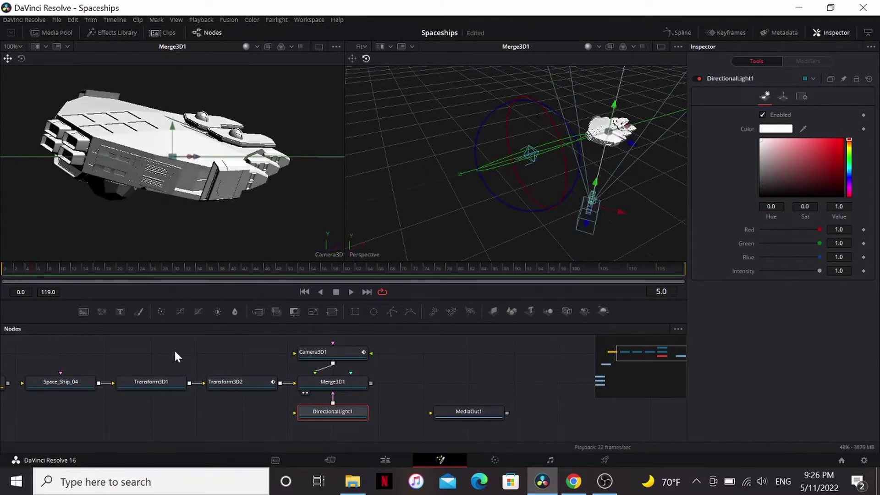
- Reconnect the Material output to Space_Ship_04
drag(174, 348, 281, 362)
drag(108, 389, 134, 386)
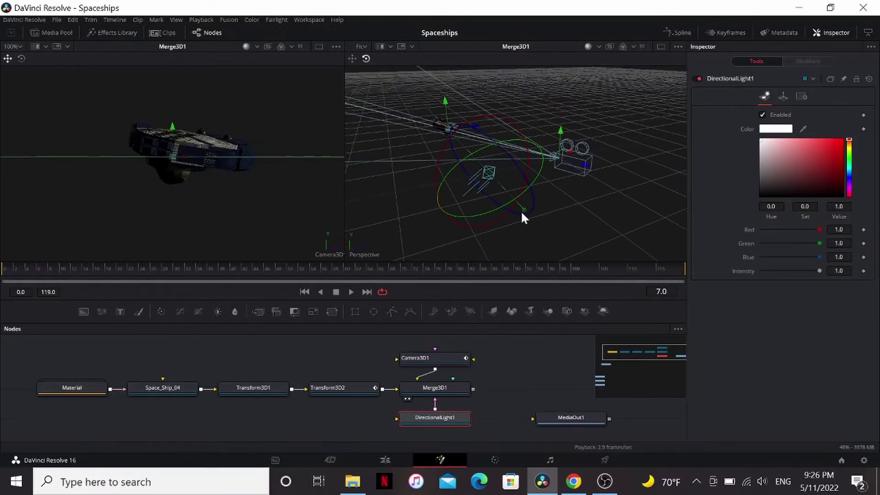
mouse_move(417, 239)
mouse_down()
mouse_move(523, 241)
mouse_move(562, 225)
mouse_move(525, 222)
mouse_up()
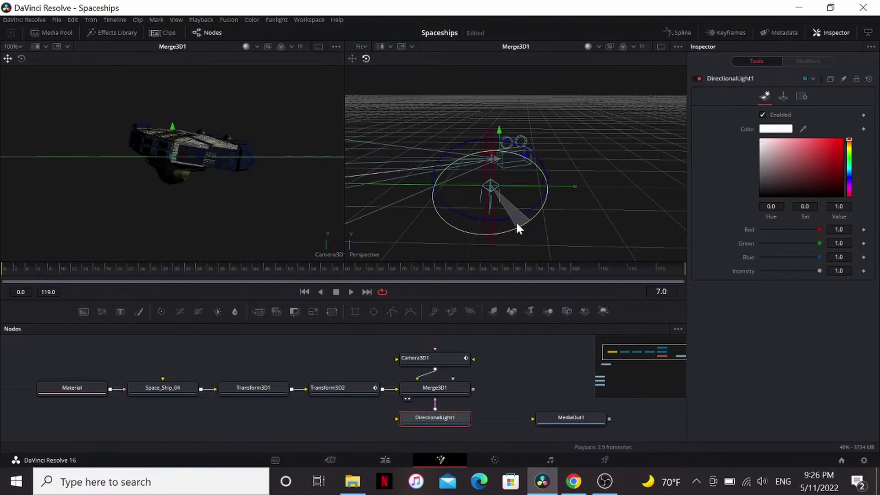
drag(454, 388, 282, 377)
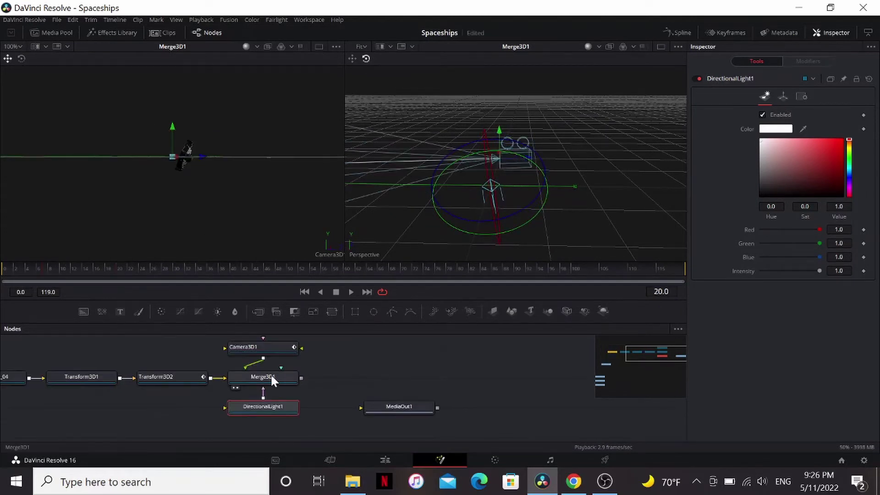
- Add a Renderer 3D after Merge3D1, view it, and set its type to OpenGL
click(271, 375)
key(shift+space)
text(rend)
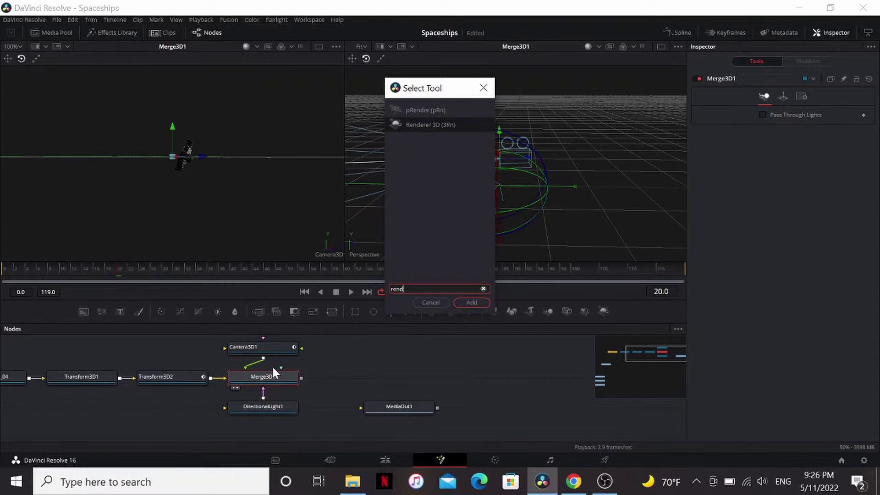
key(Return)
key(1)
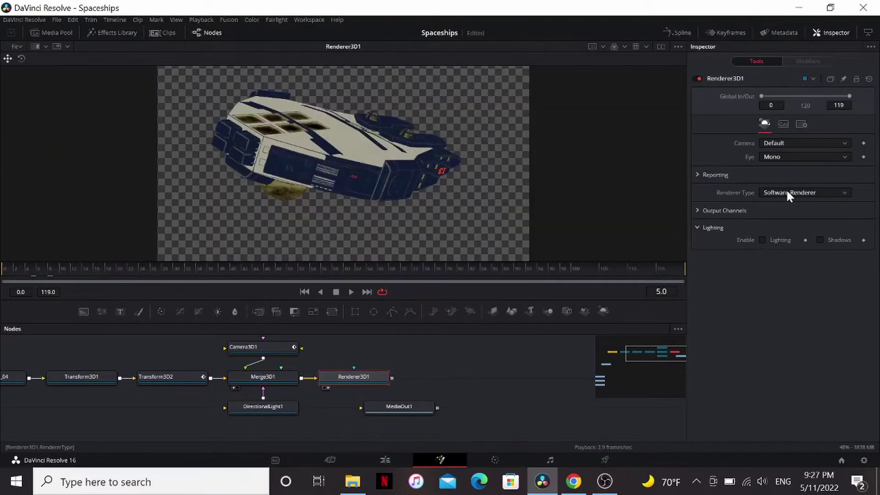
click(785, 193)
click(788, 200)
click(791, 210)
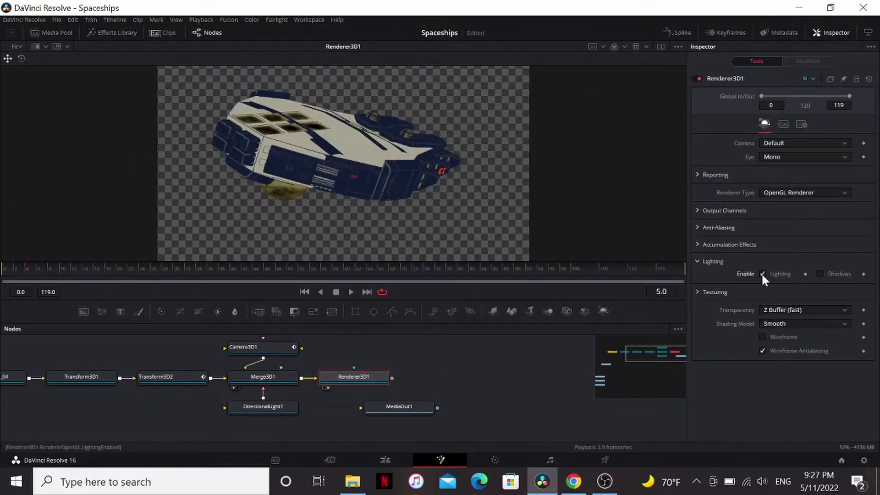
- Enable the Z output channel and set the renderer's image depth to float16
click(696, 210)
click(762, 236)
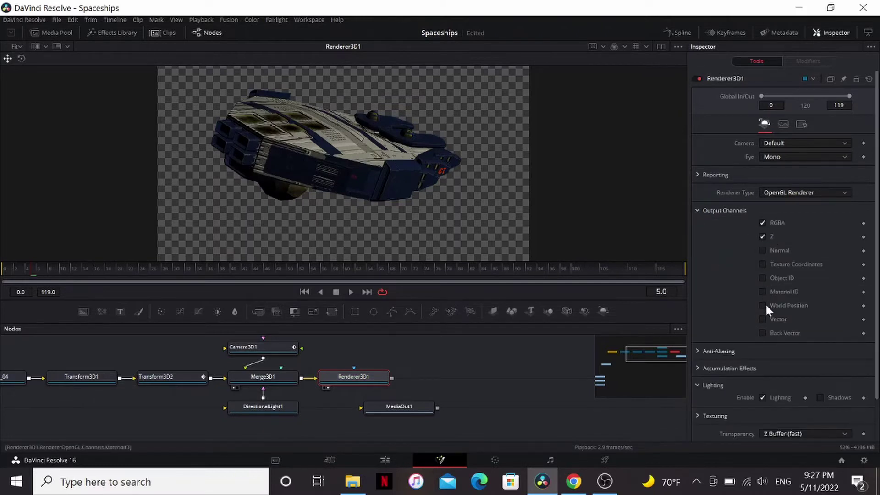
click(782, 124)
click(790, 228)
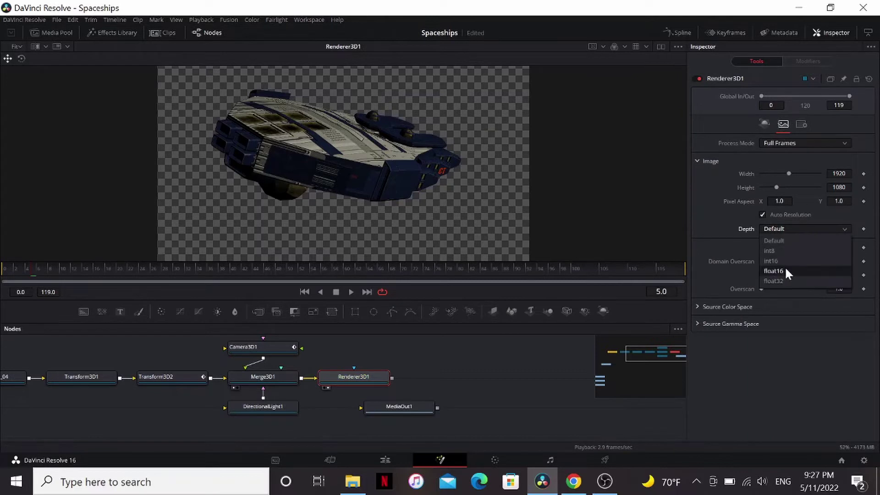
click(784, 266)
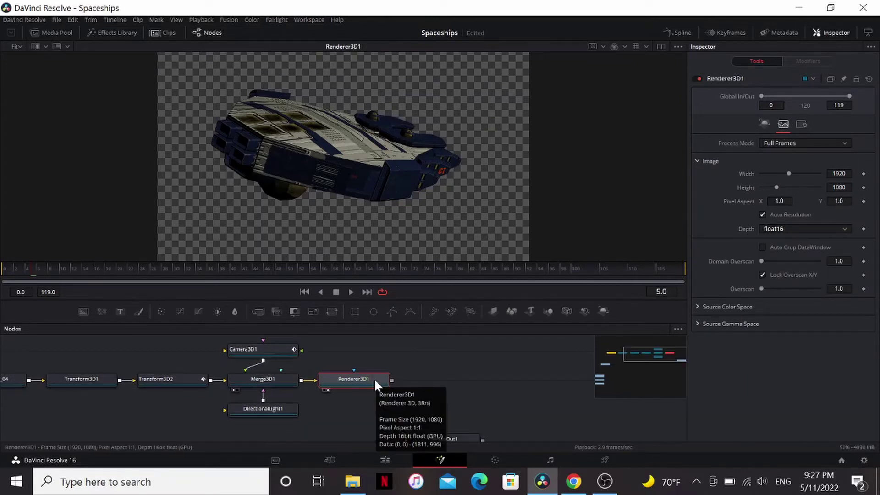
- Add Ambient Occlusion after the renderer and connect Camera3D1 to it
key(shift+space)
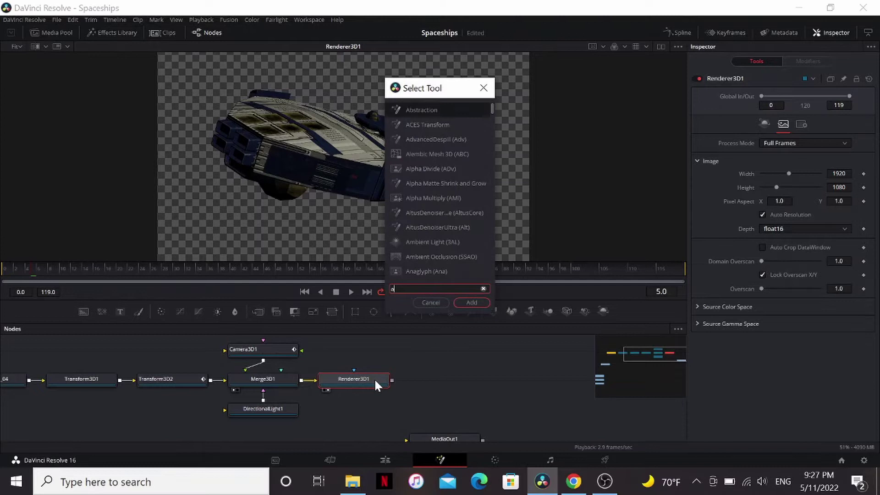
text(ambi)
key(Down)
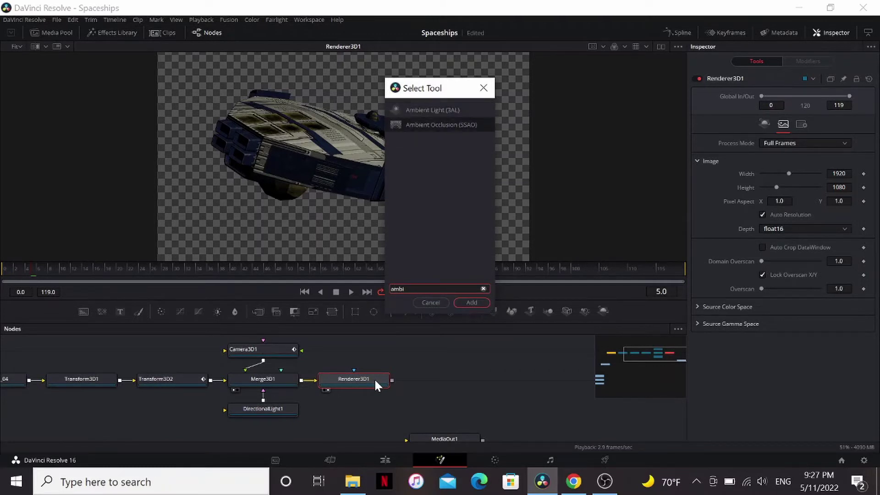
key(Return)
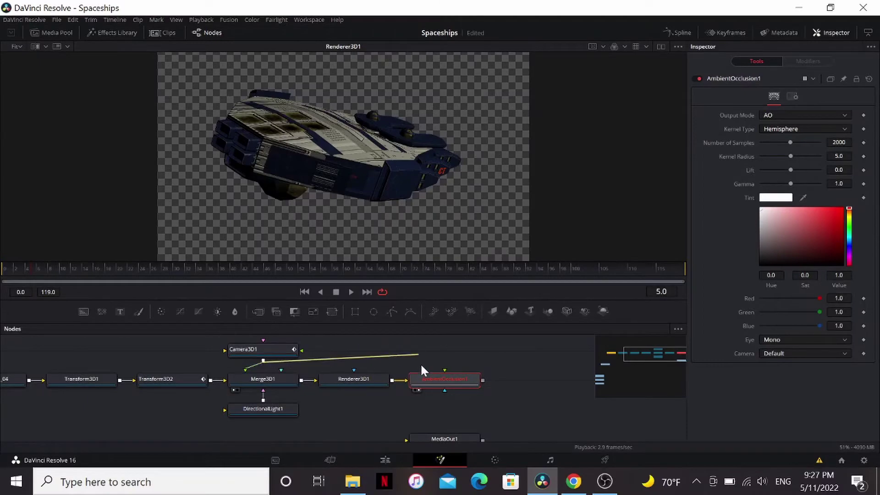
drag(375, 358, 432, 377)
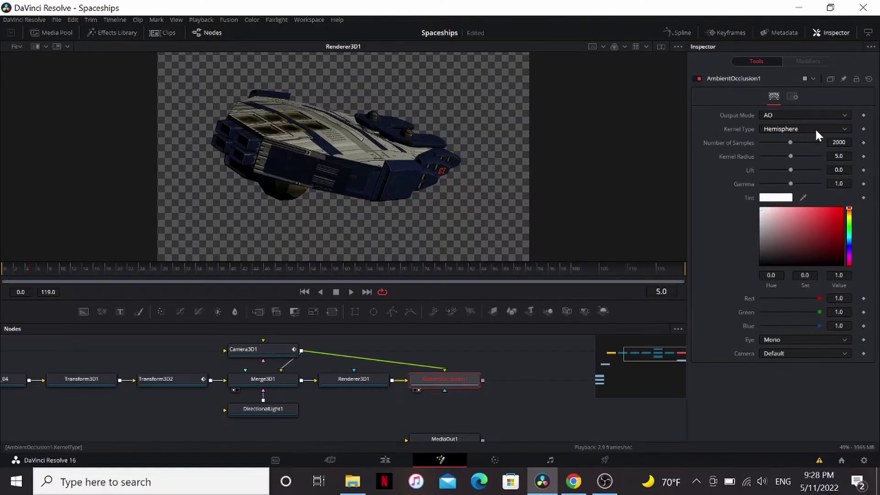
- Set the ambient occlusion kernel to Sphere, radius 0.19, and lift 0.27
click(815, 130)
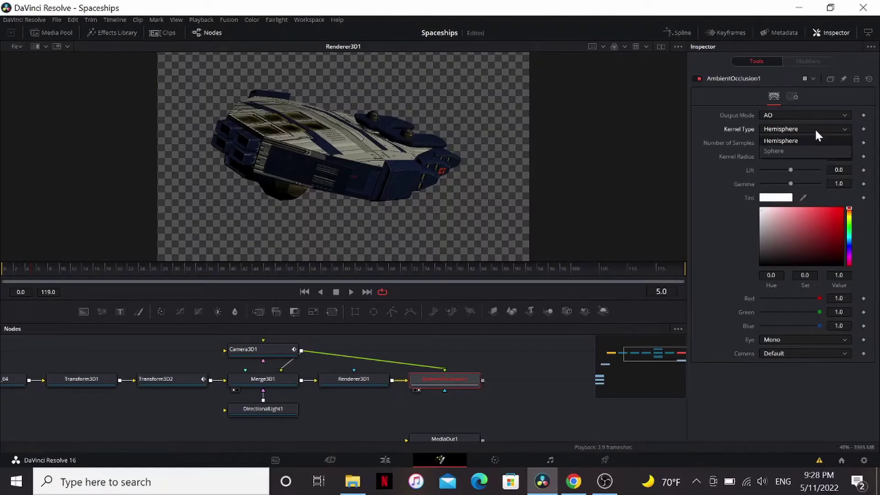
click(794, 151)
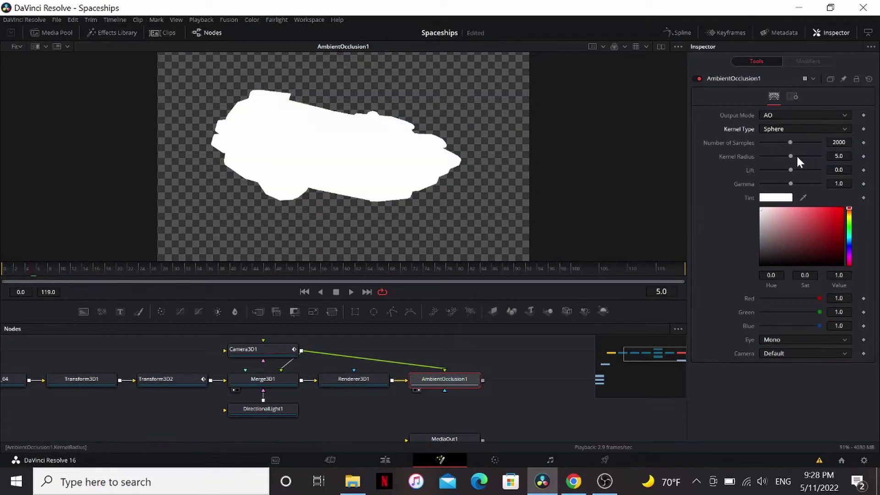
drag(791, 153, 765, 154)
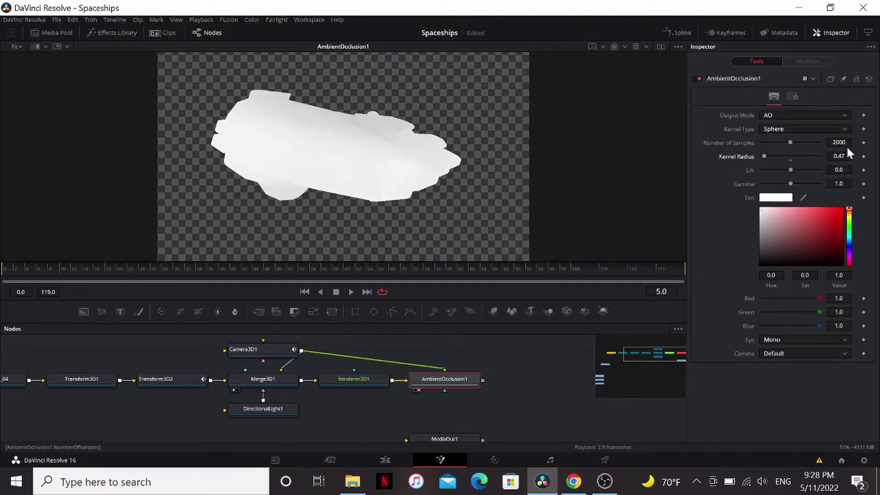
click(838, 156)
text(0)
key(Return)
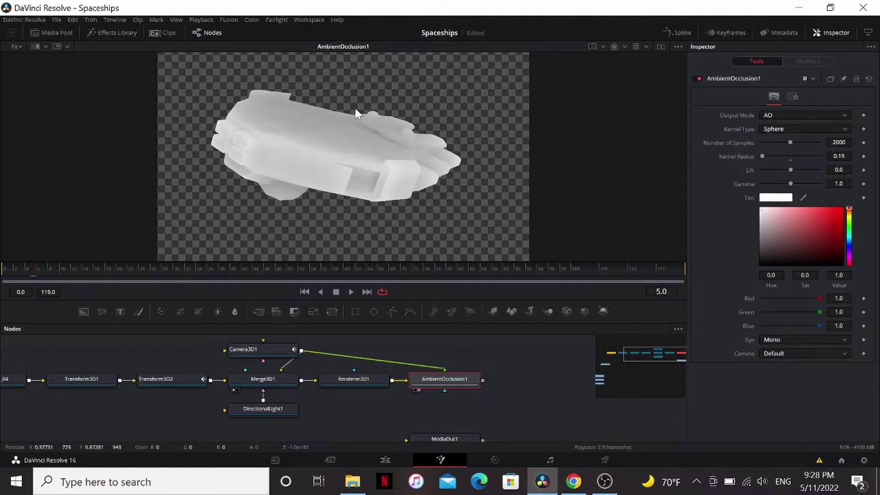
scroll(362, 140, up, 2)
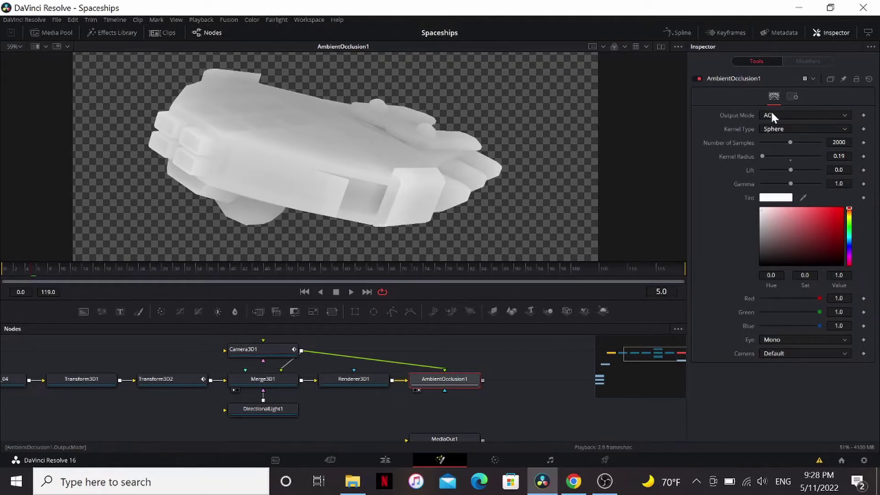
scroll(775, 115, down, 1)
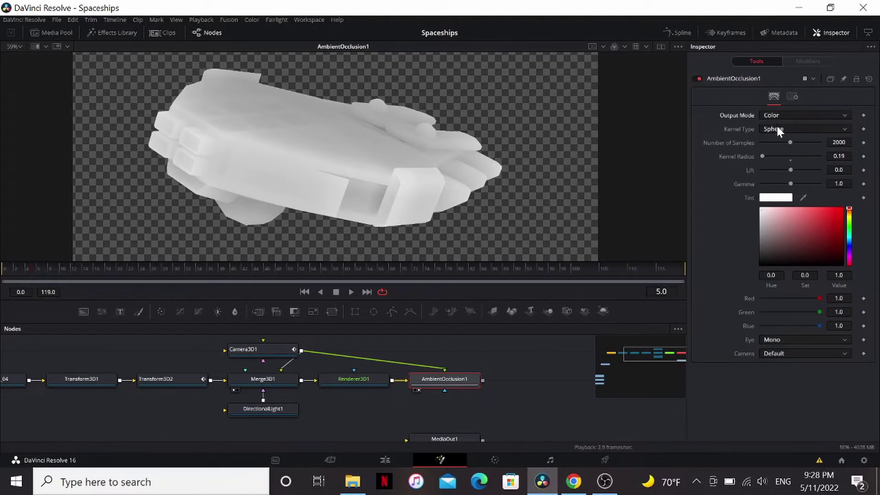
drag(791, 170, 799, 170)
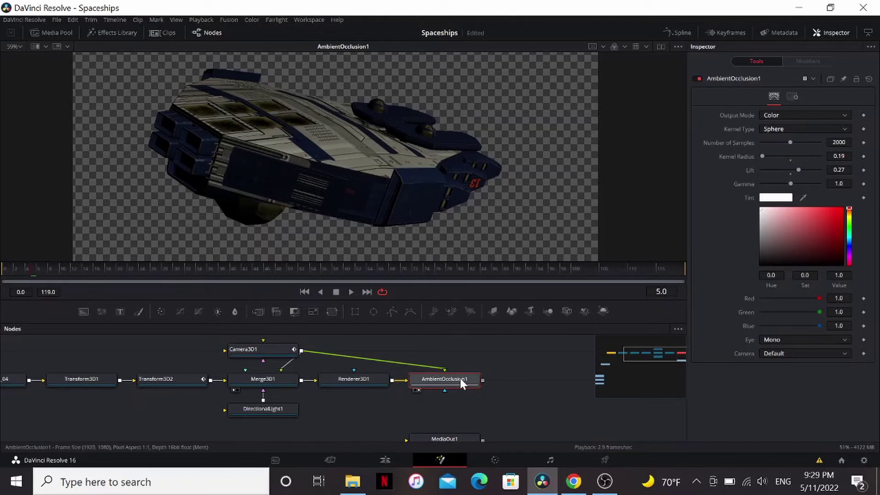
mouse_move(444, 379)
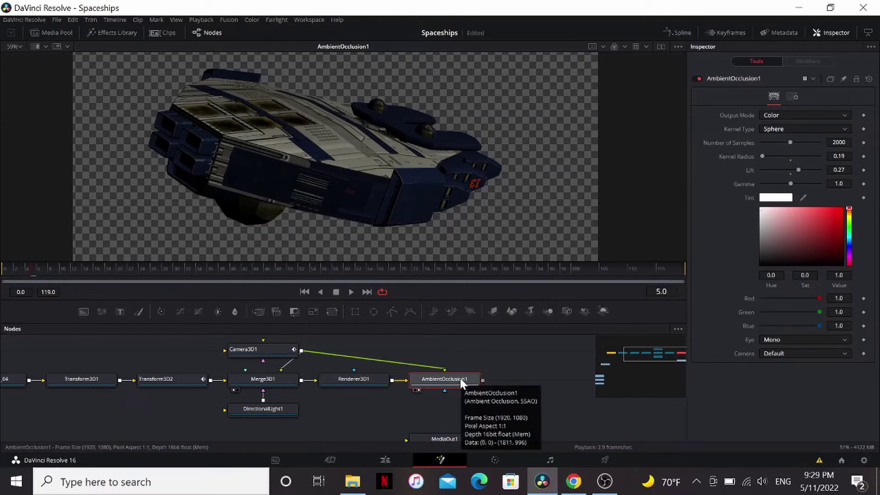
- Add Vector Motion Blur after AmbientOcclusion1 and view its output
key(shift+space)
text(vbl)
key(Down)
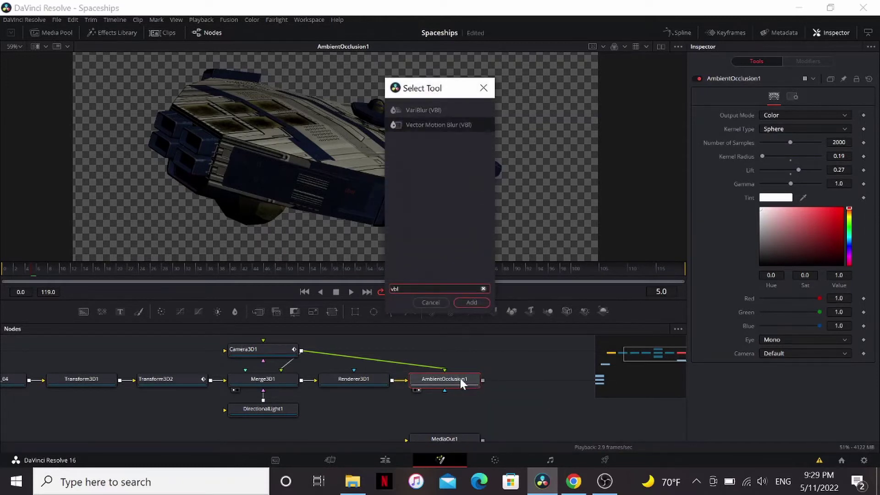
key(Return)
key(1)
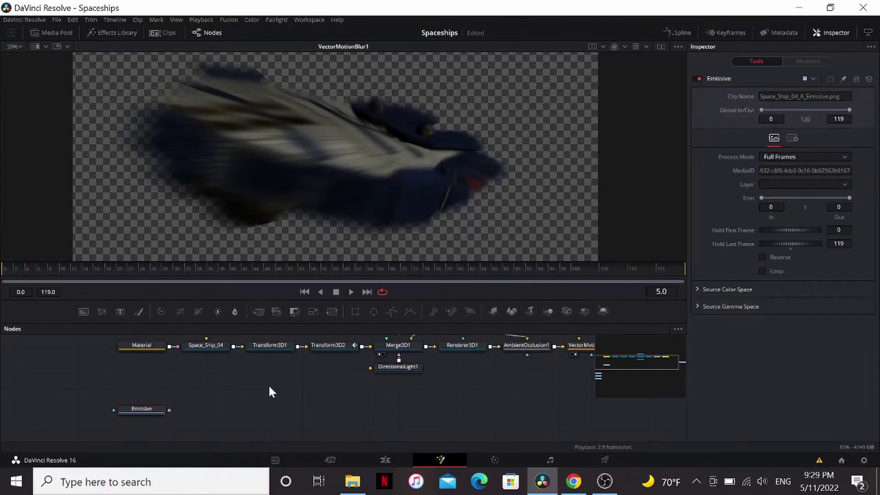
- Add a Replace Material 3D node fed by Transform3D2 and the Emissive image
key(shift+space)
text(vbl)
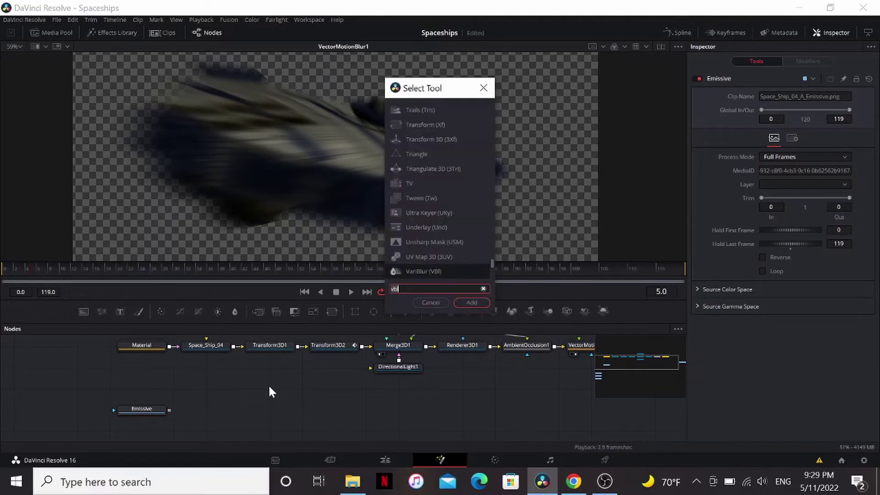
key(BackSpace)
key(BackSpace)
key(BackSpace)
text(rep)
key(Down)
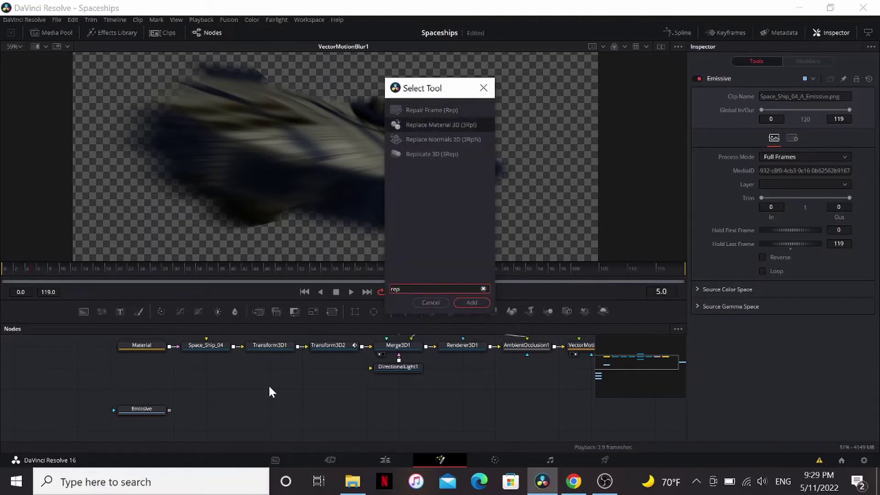
key(Return)
mouse_move(339, 385)
mouse_down()
mouse_move(328, 377)
mouse_move(279, 385)
mouse_move(305, 391)
mouse_move(316, 407)
mouse_up()
drag(169, 409, 278, 411)
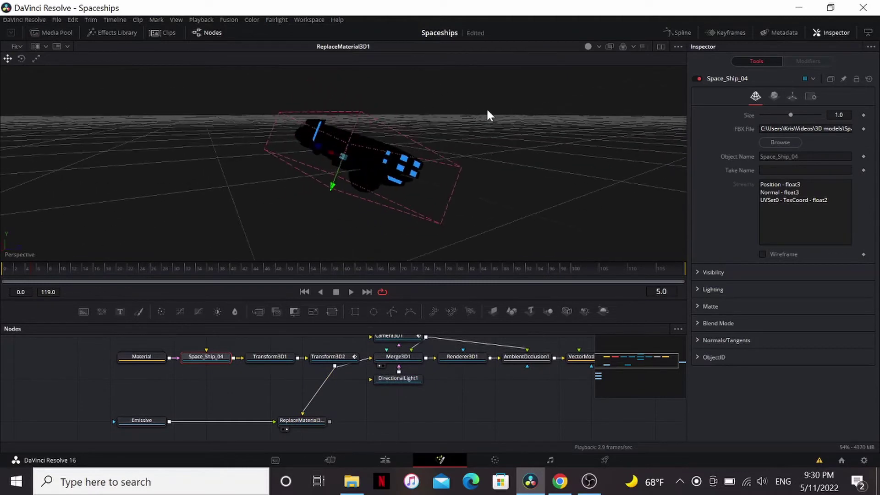
- Merge it with the camera into Merge3D2, add a renderer, and disable its Z output
drag(457, 101, 452, 137)
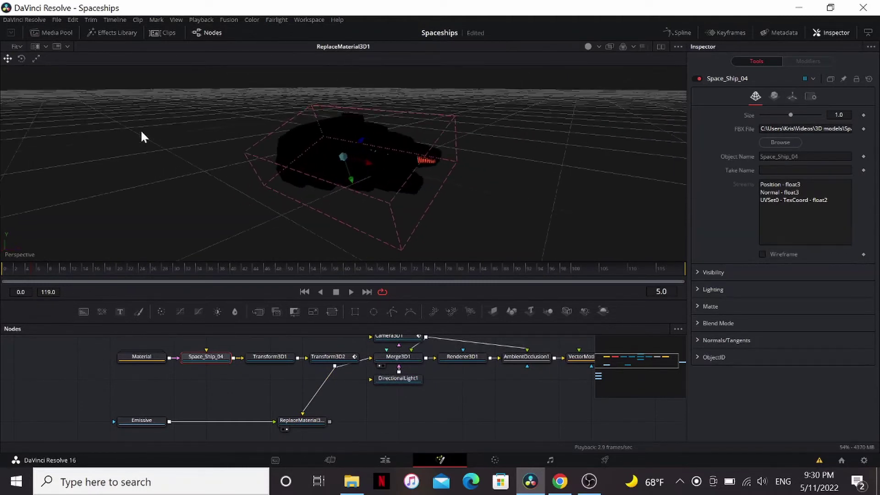
drag(425, 337, 329, 426)
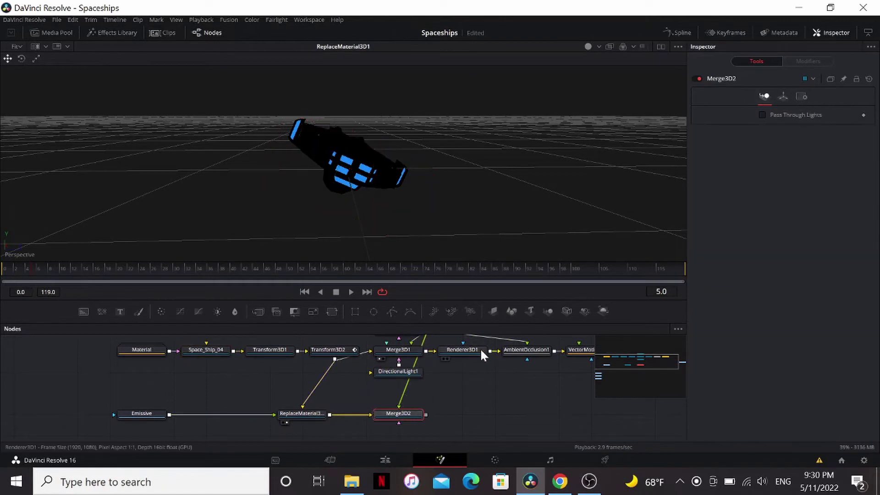
click(473, 356)
scroll(414, 416, down, 1)
click(415, 416)
key(ctrl+v)
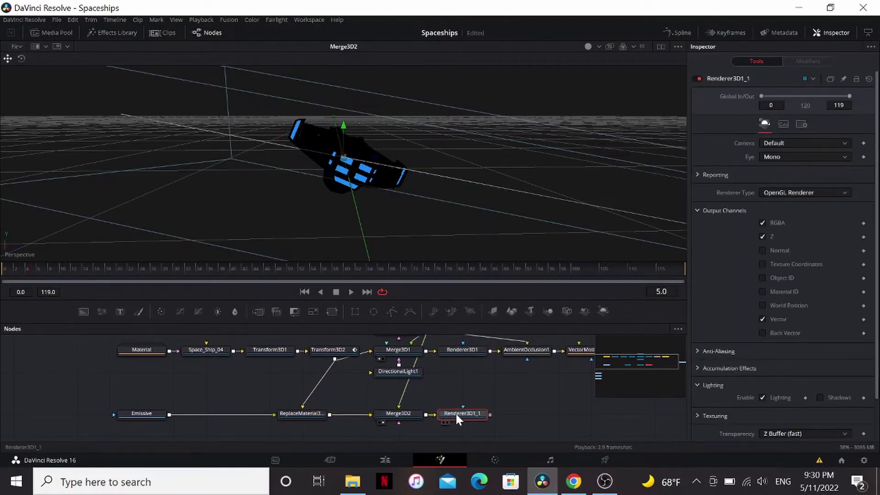
key(1)
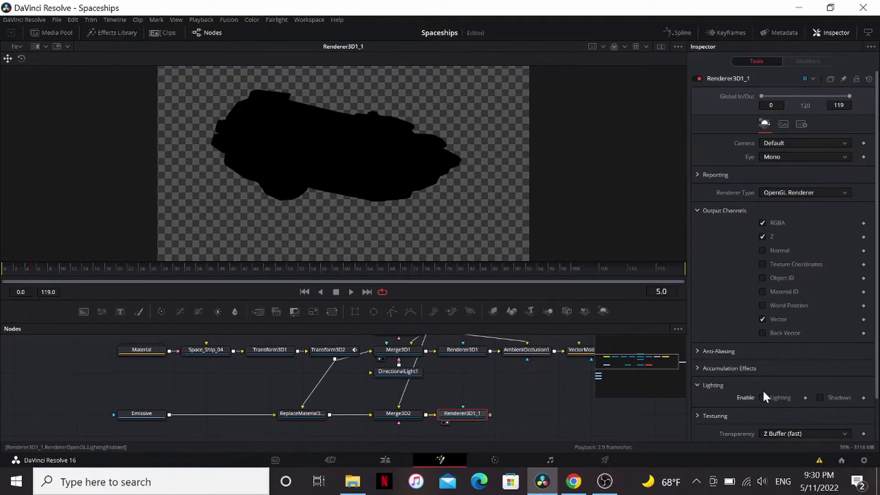
click(762, 236)
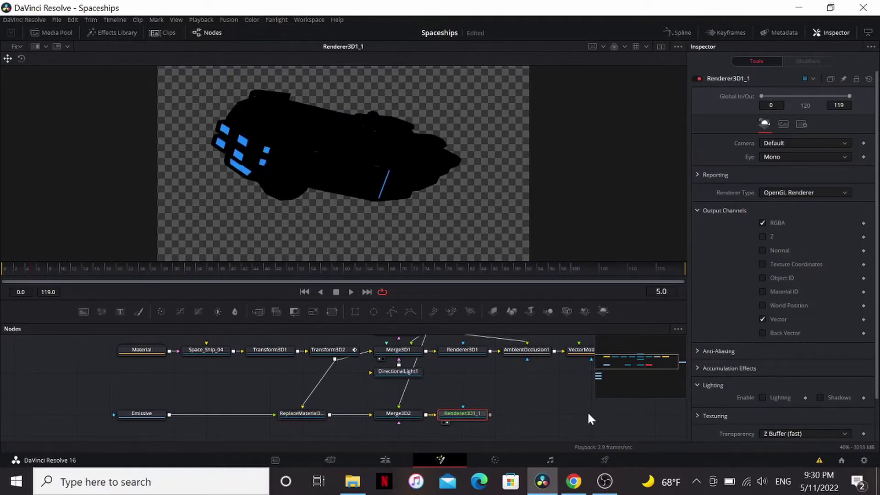
scroll(413, 416, right, 3)
- Add Vector Motion Blur and XGlow after Renderer3D1_1
key(shift+space)
text(rend)
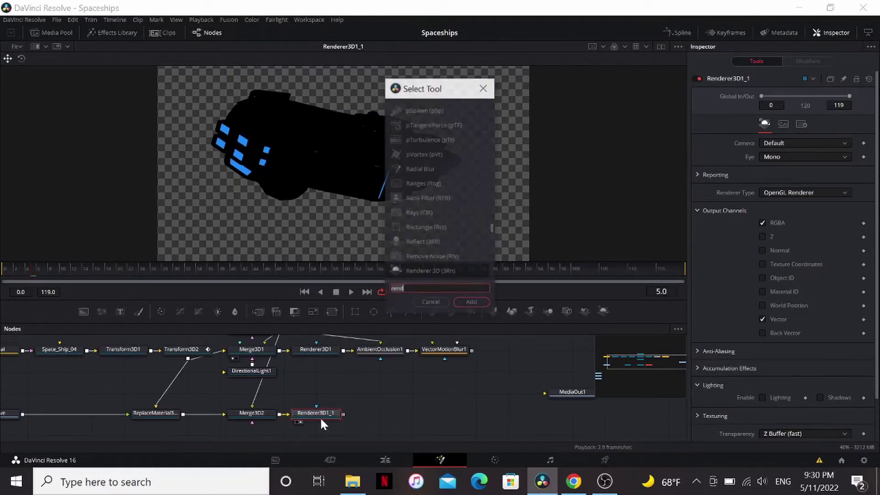
text(vb)
key(Down)
key(Return)
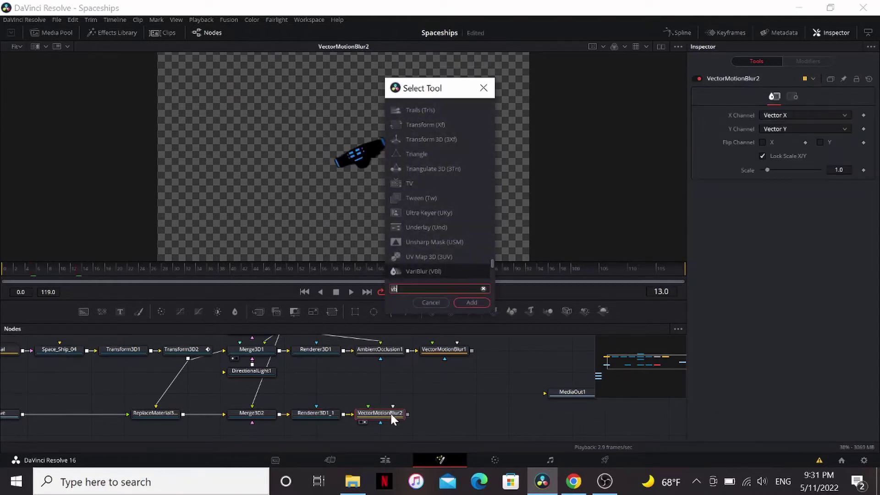
text(xglow)
key(Return)
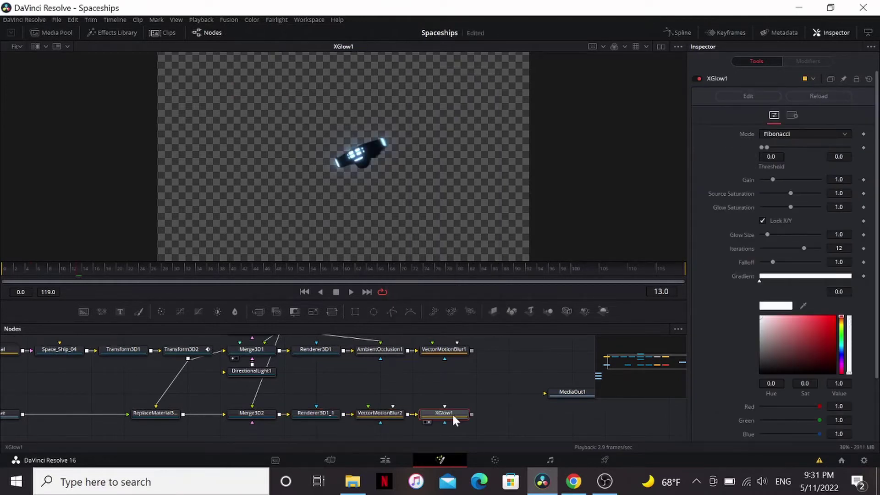
scroll(364, 154, up, 2)
scroll(363, 153, up, 2)
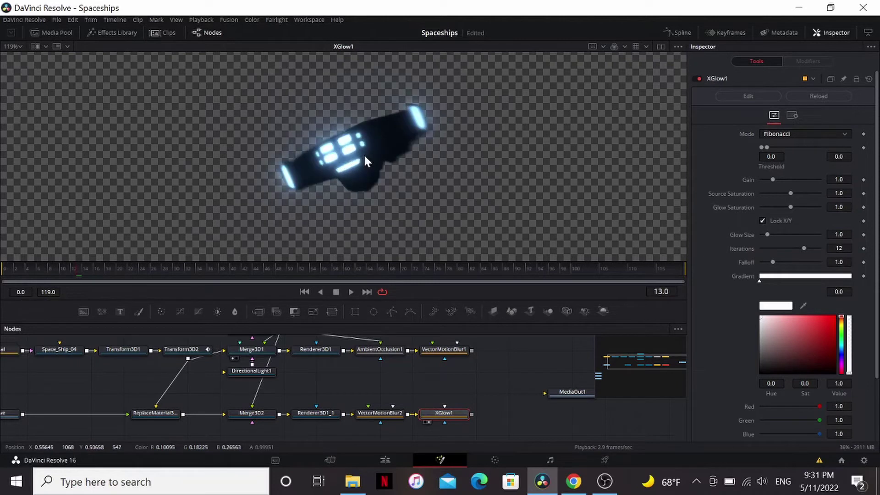
- Merge the glow branch with VectorMotionBlur1 using Screen blend and view Merge1
drag(472, 349, 472, 413)
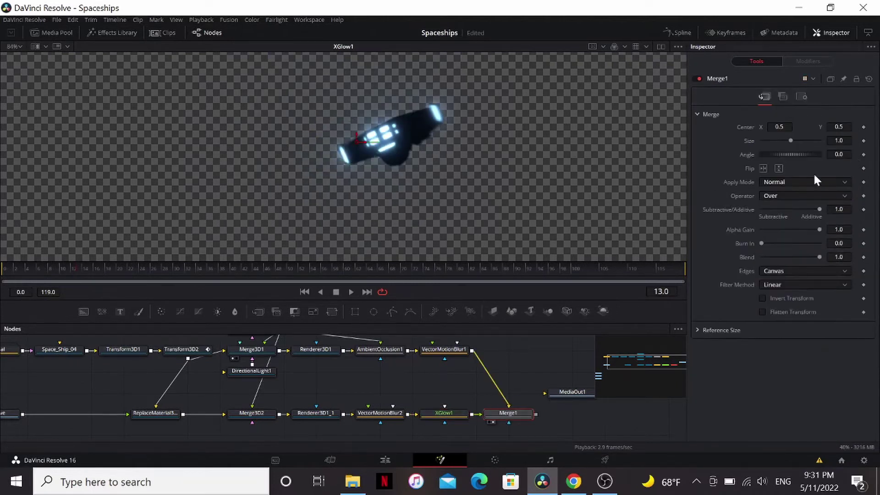
click(789, 182)
click(782, 203)
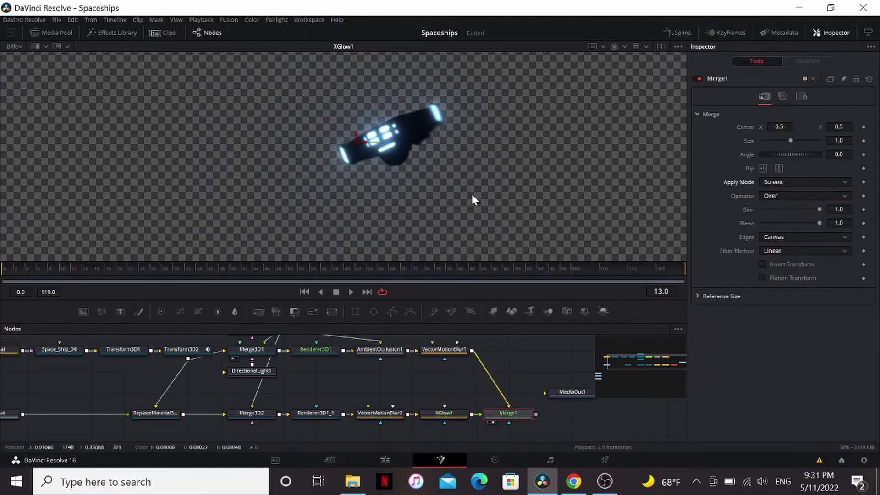
key(1)
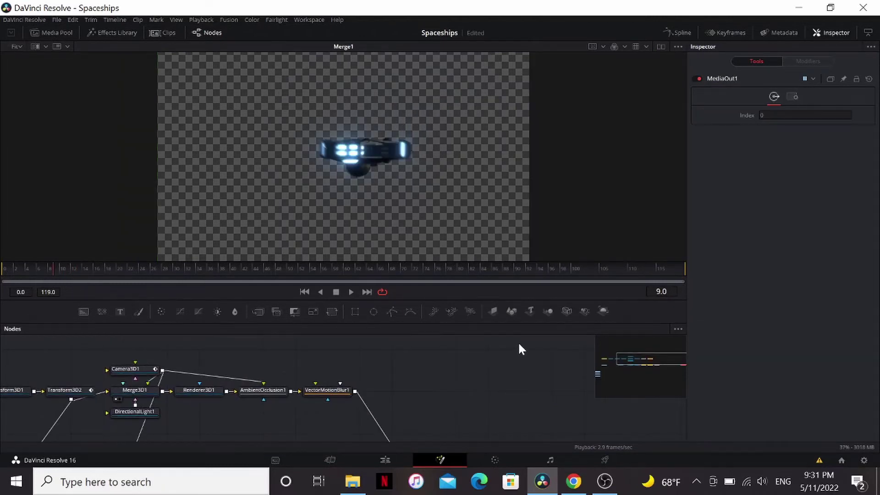
drag(493, 364, 389, 367)
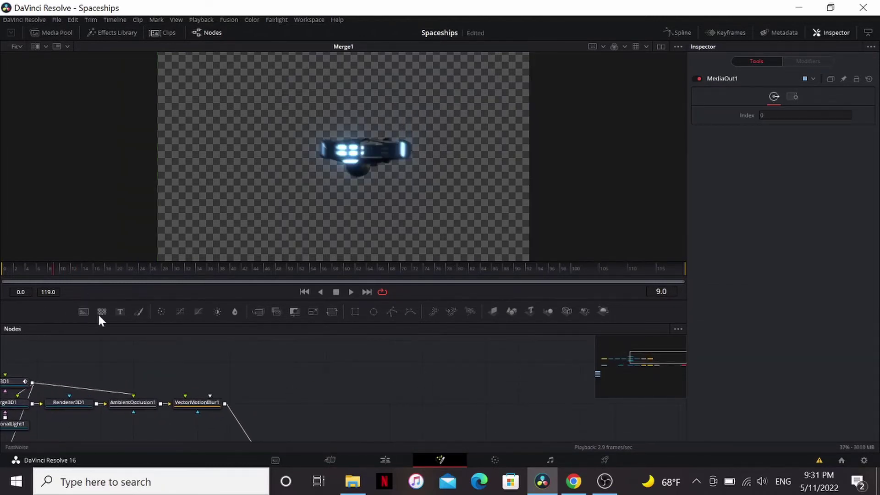
- Add a FastNoise node, show it in the viewer, and set its colour type to Gradient
drag(101, 312, 325, 361)
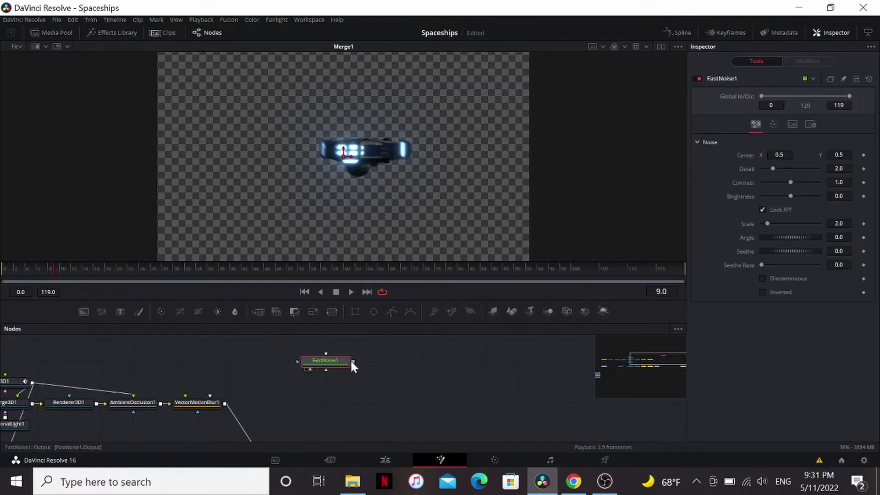
key(1)
click(773, 124)
click(797, 143)
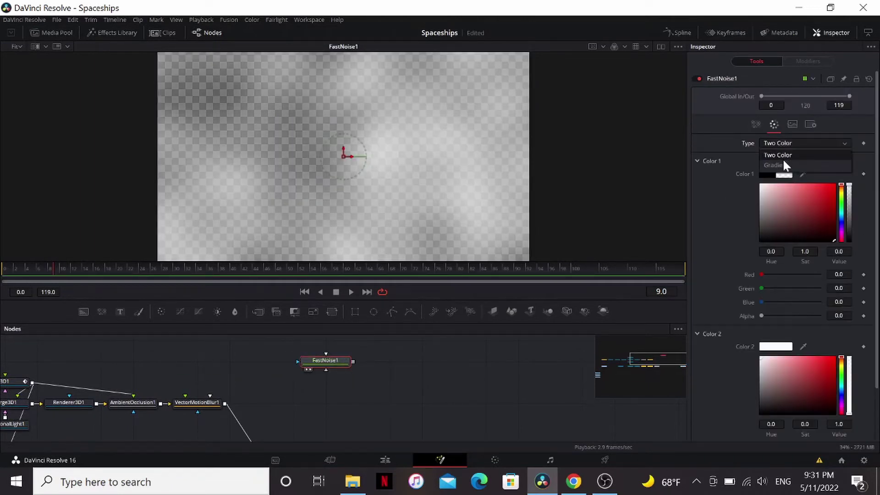
click(783, 165)
click(755, 124)
- Set the noise to Scale 100, Contrast 5.0 and Brightness -3.0 for sparse stars
click(838, 223)
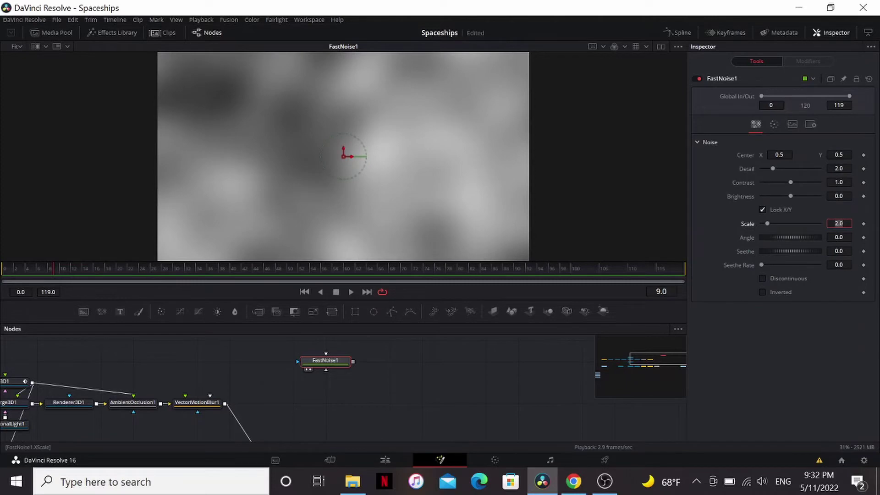
text(100)
key(Tab)
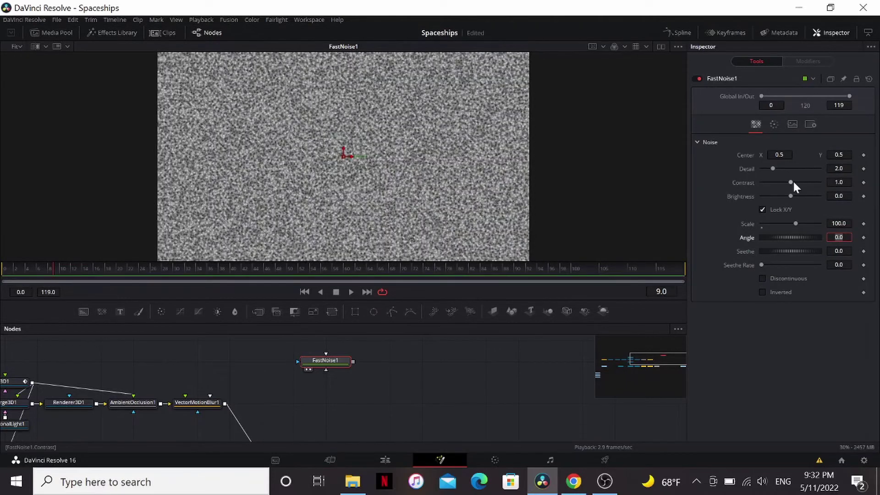
drag(793, 182, 823, 180)
click(838, 196)
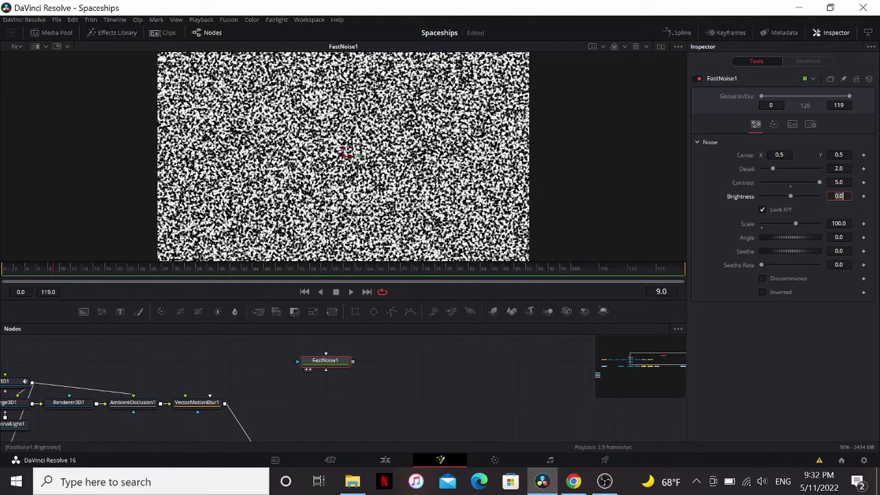
text(-3)
key(Return)
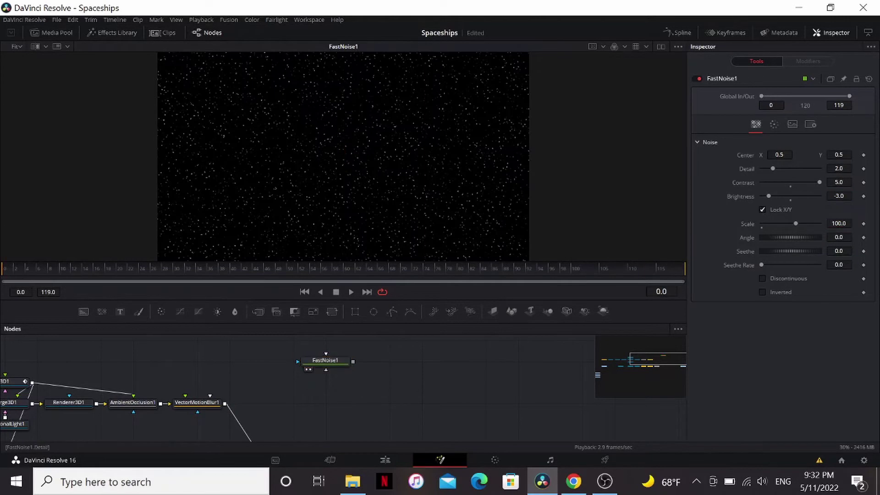
- Keyframe FastNoise1's centre, then move it at frame 44 to create a motion path
click(863, 155)
click(258, 271)
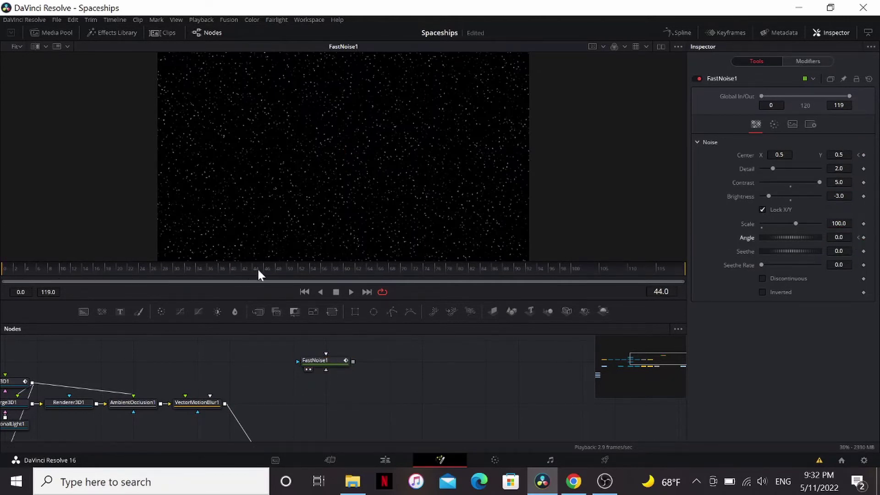
click(324, 363)
drag(344, 157, 1, 131)
- Preview the star motion, then keyframe a rotated noise angle at frame 48
key(space)
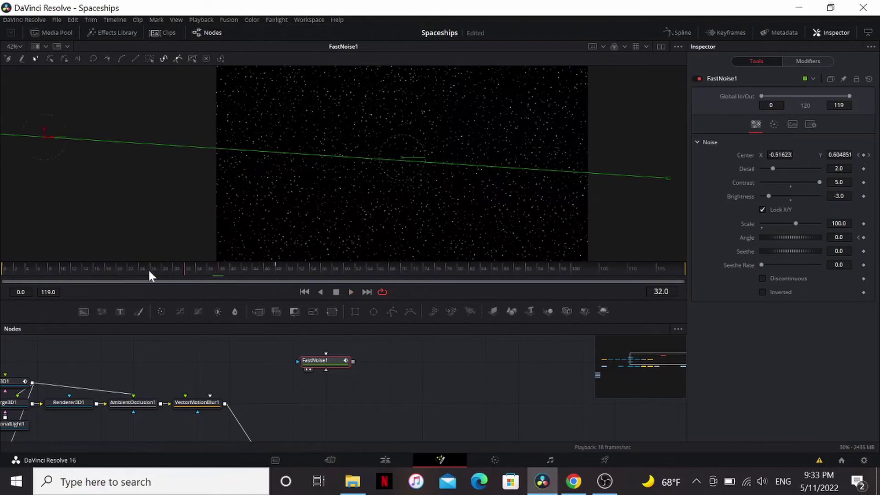
click(278, 270)
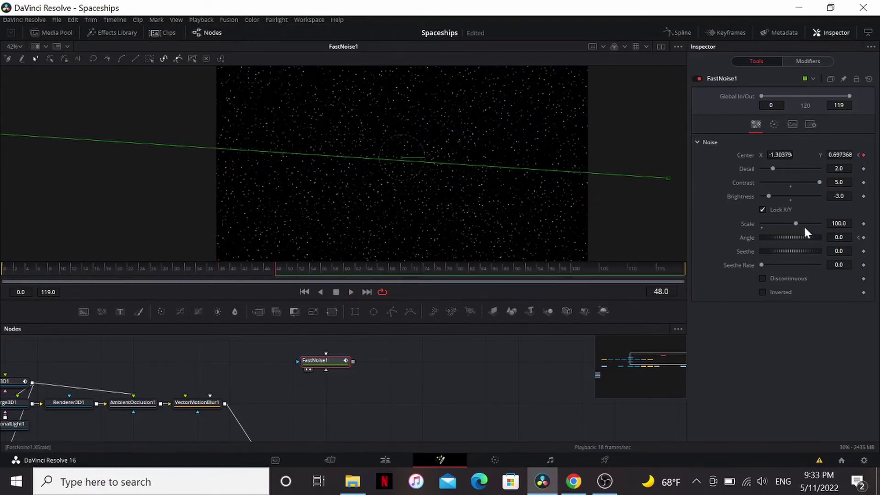
drag(808, 234, 794, 233)
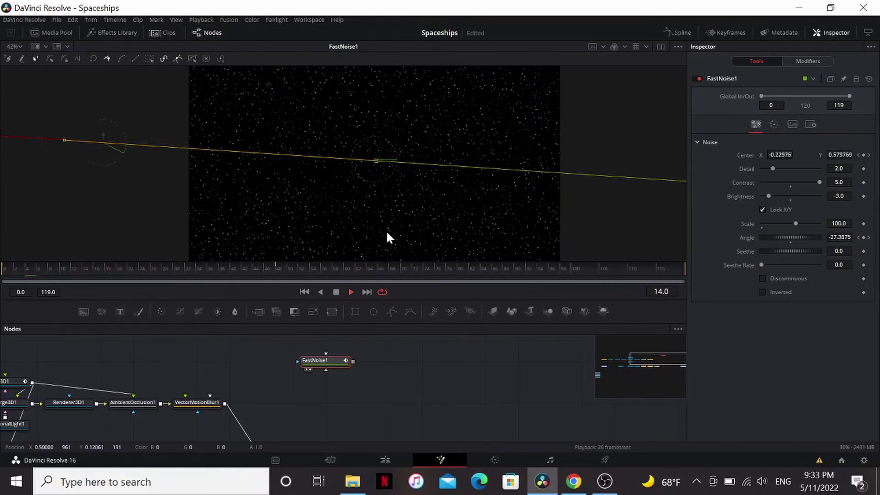
- Enable Motion Blur with Quality 10 in FastNoise1's Settings, then preview frame 48
click(810, 124)
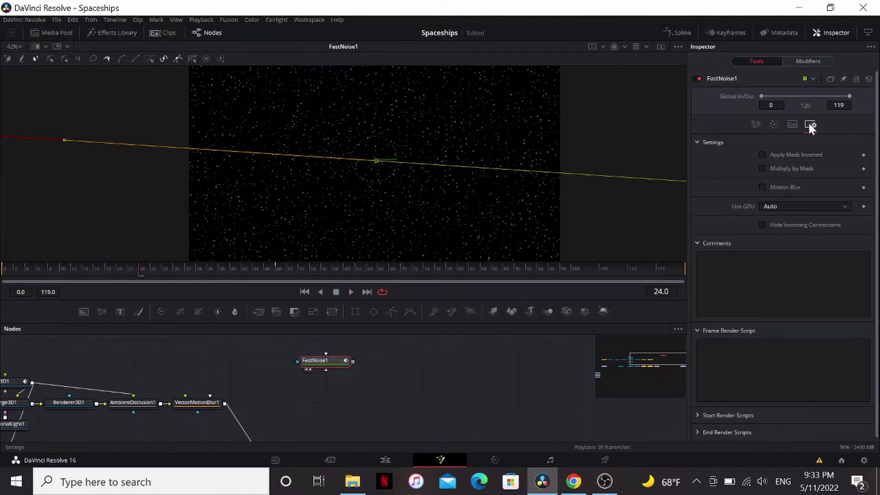
click(762, 187)
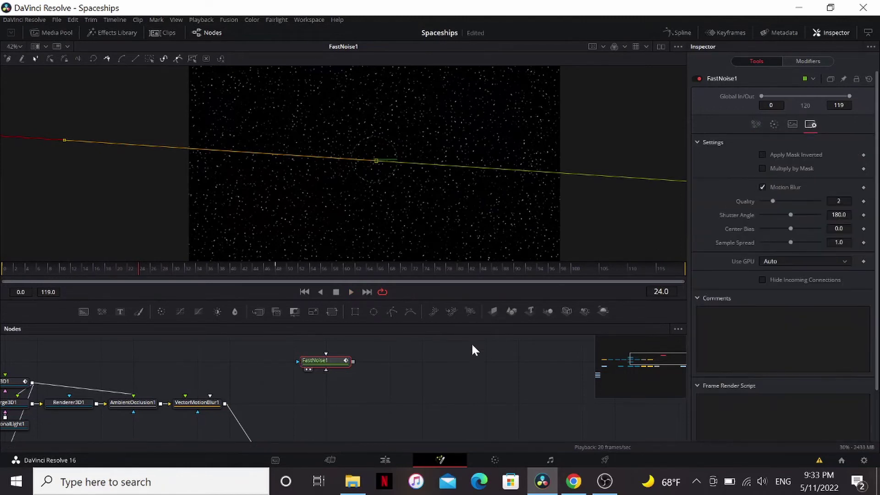
scroll(413, 187, up, 2)
scroll(414, 195, up, 1)
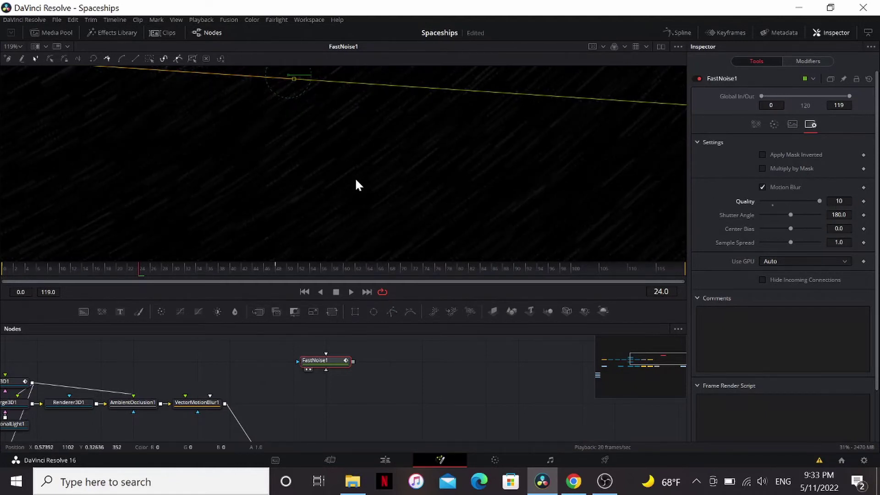
key(ctrl+f)
key(space)
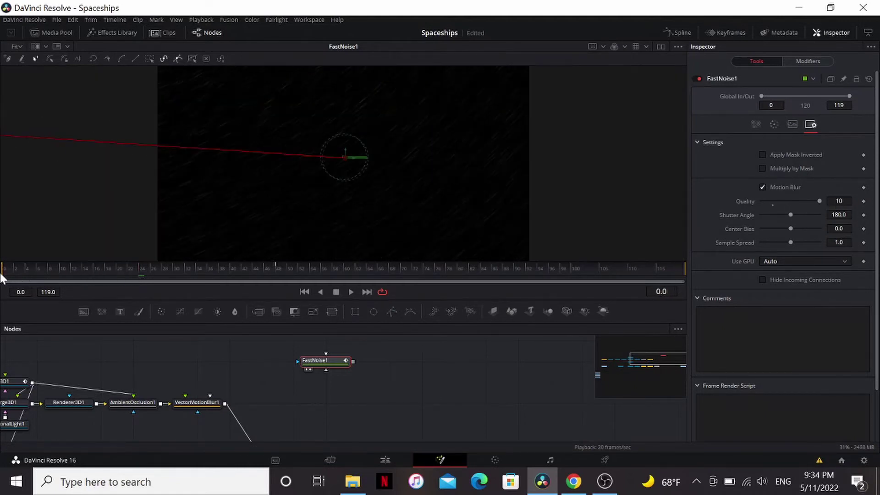
click(275, 267)
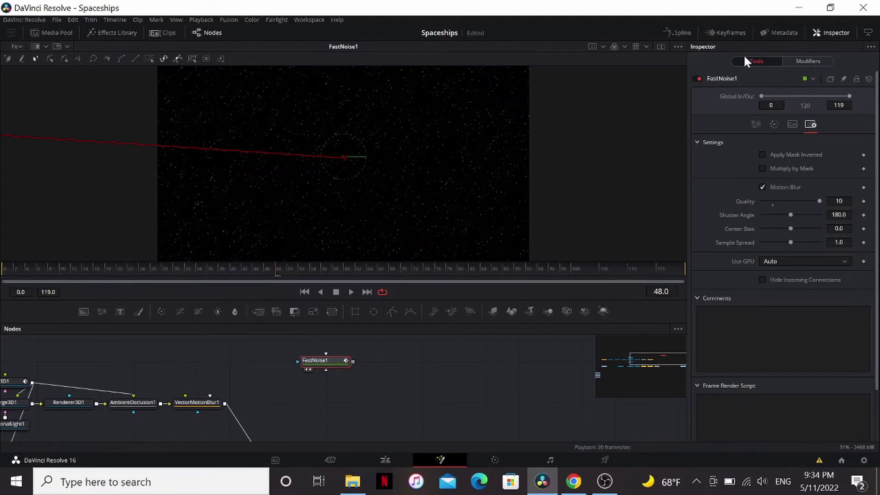
- In the Keyframes view, drag FastNoise1's frame-0 Center keyframe to about frame 48
click(712, 35)
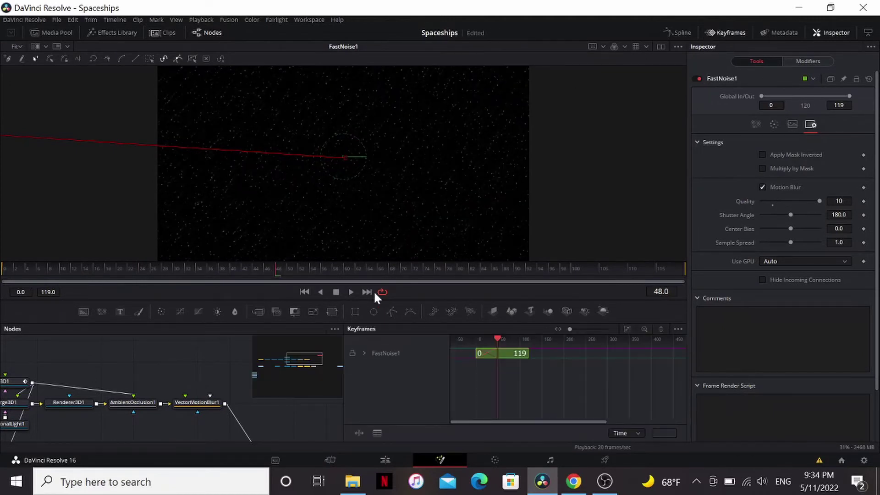
click(365, 354)
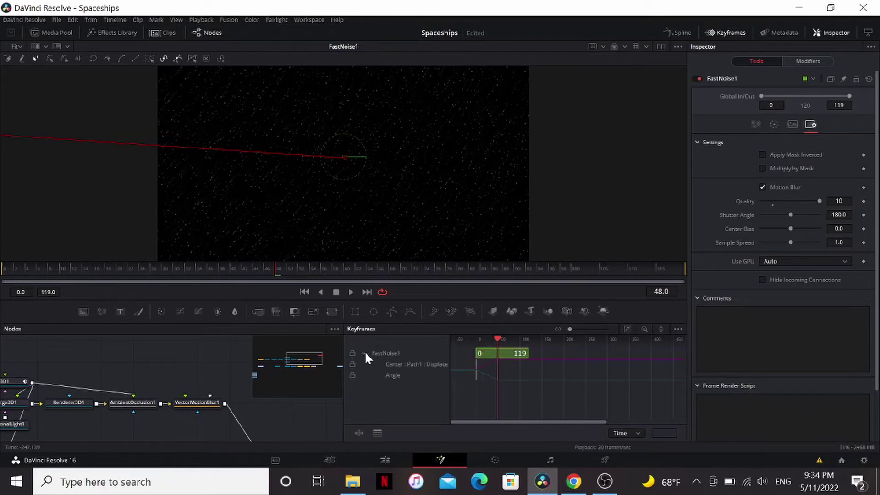
click(627, 328)
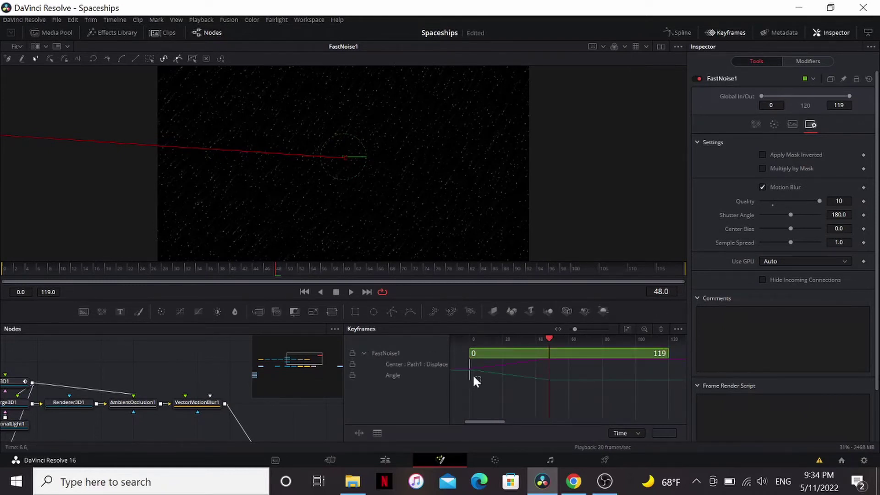
drag(466, 362, 471, 371)
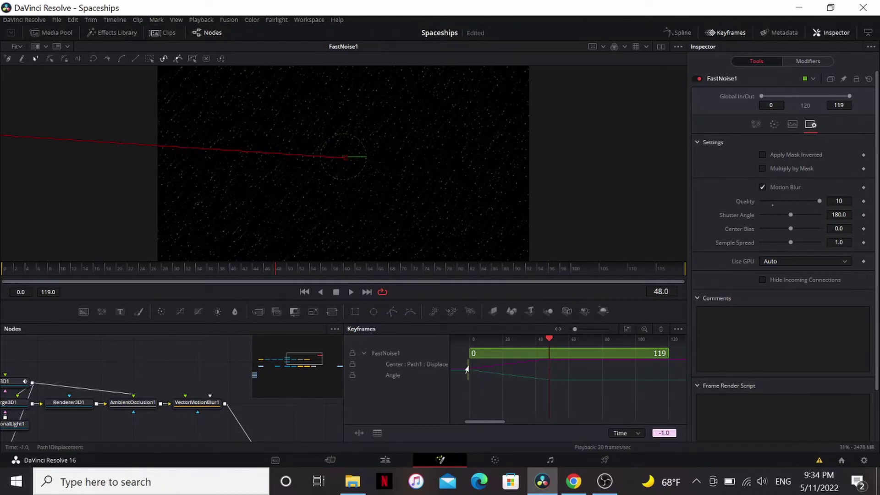
drag(469, 368, 552, 370)
key(Home)
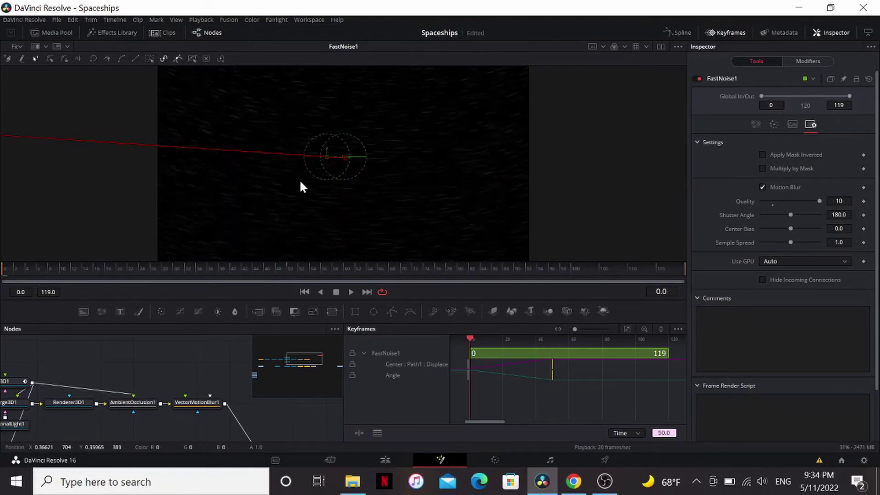
scroll(406, 141, up, 1)
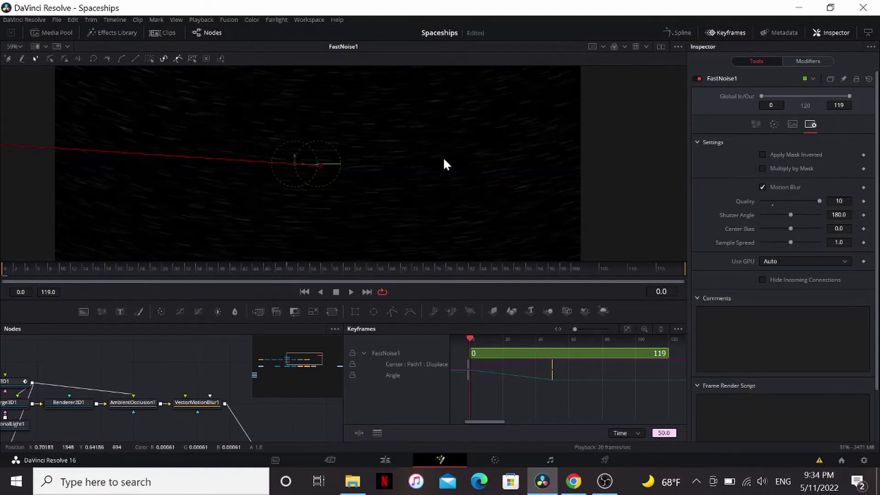
key(ctrl+f)
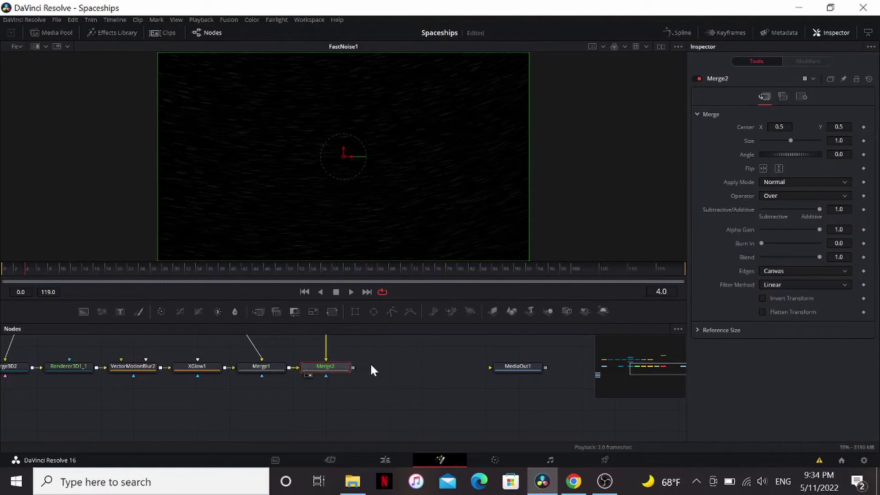
- Link Merge2's output into MediaOut1 and scrub ahead to preview the spaceship shot
drag(553, 409, 557, 406)
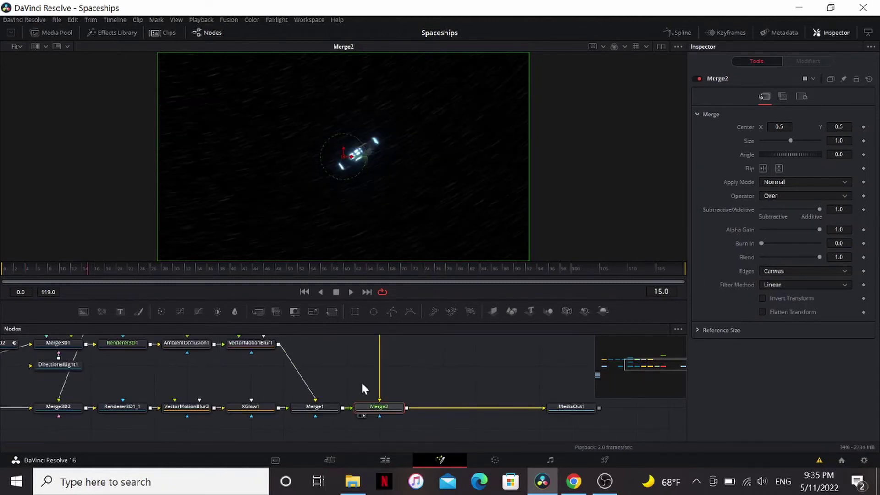
drag(272, 269, 279, 269)
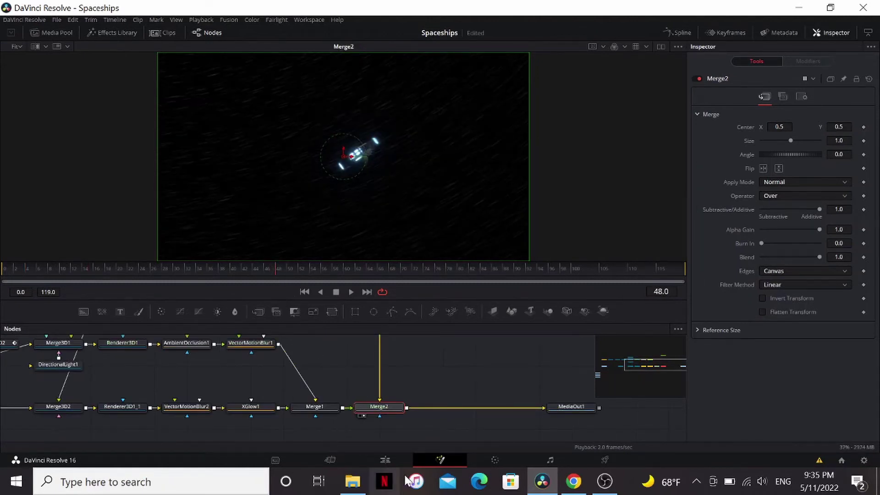
- On the Edit page, trim the Fusion Composition clip to about two seconds and deselect it
click(387, 459)
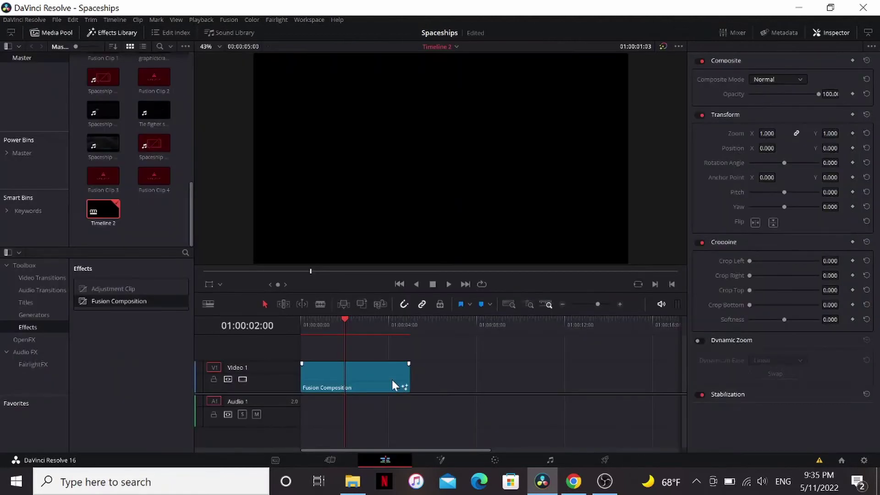
drag(406, 380, 345, 378)
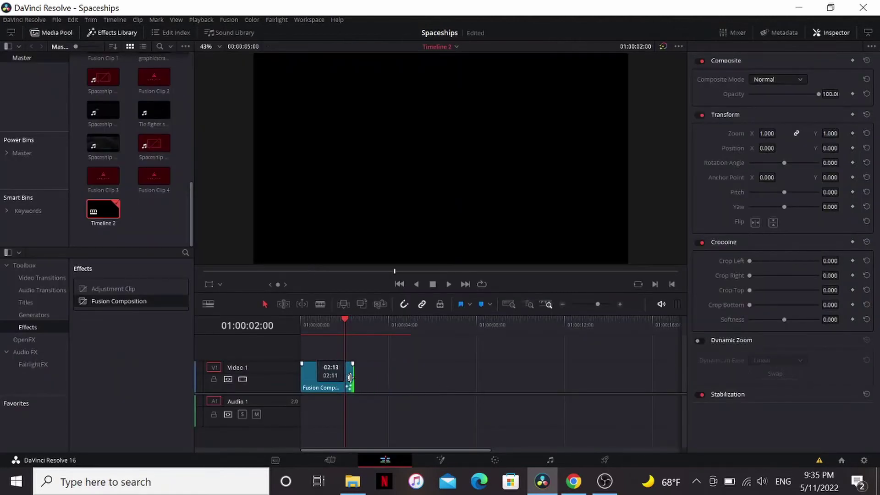
click(313, 322)
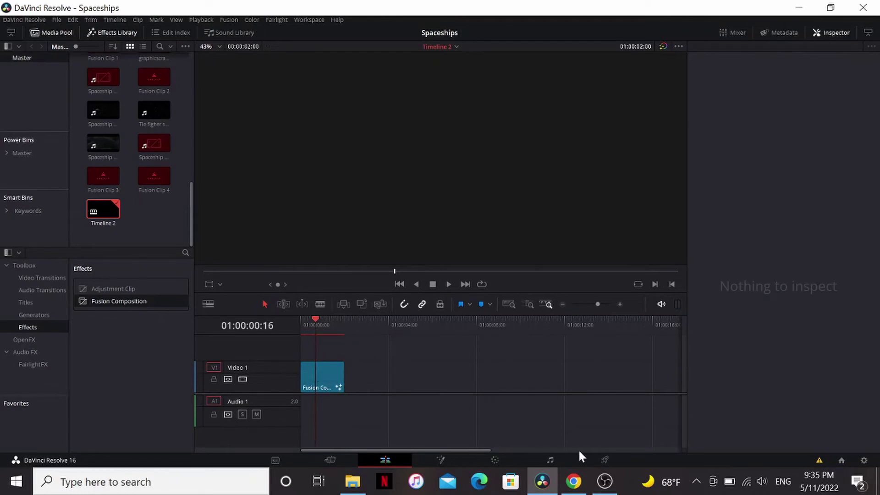
- Render the timeline as MP4 'Spaceship Tutorial Bse' through the render queue
click(596, 459)
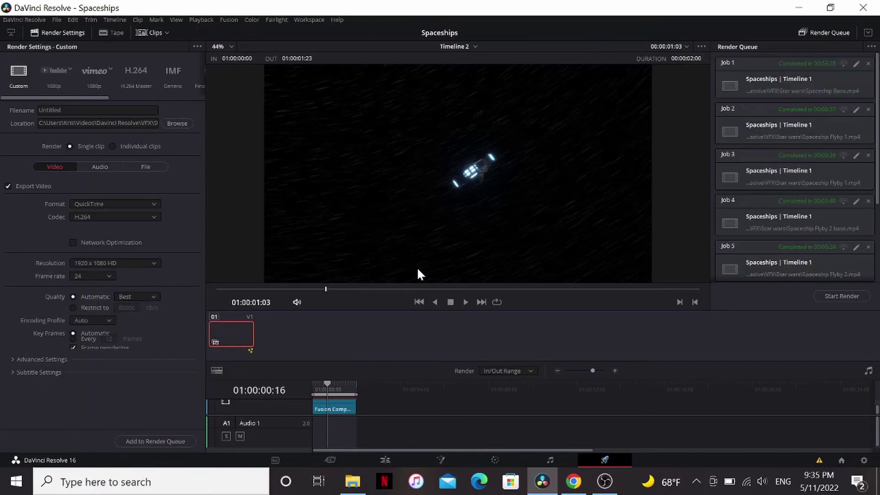
click(49, 110)
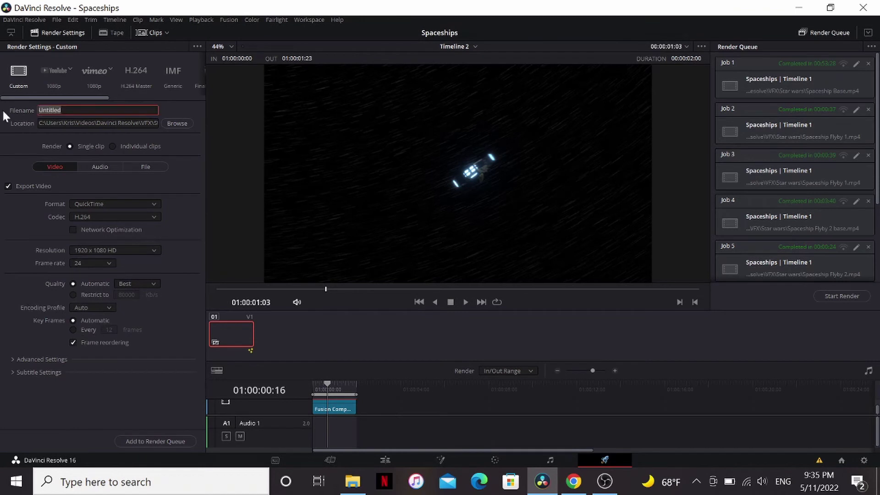
text(Spaceship Tutorial Bse)
click(113, 203)
click(94, 272)
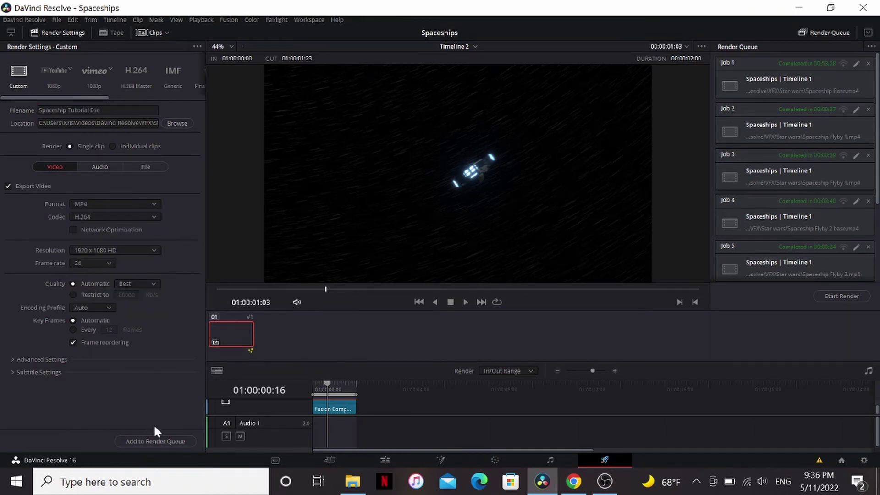
click(158, 439)
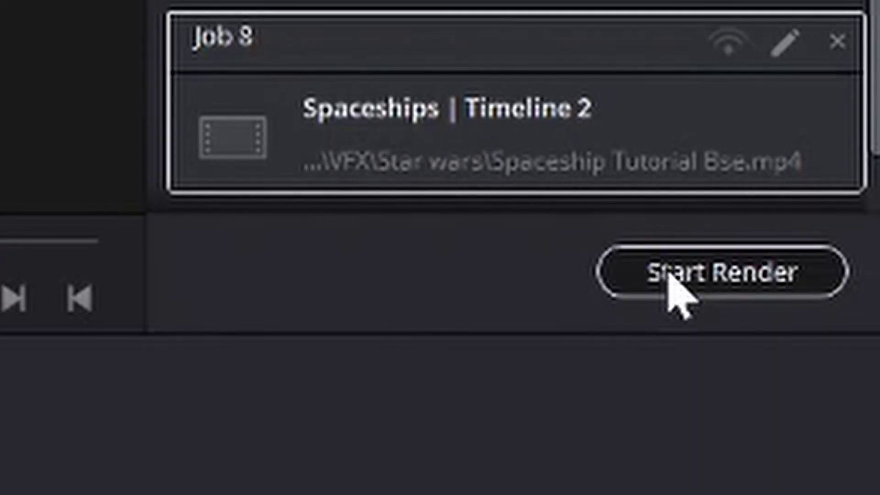
click(670, 275)
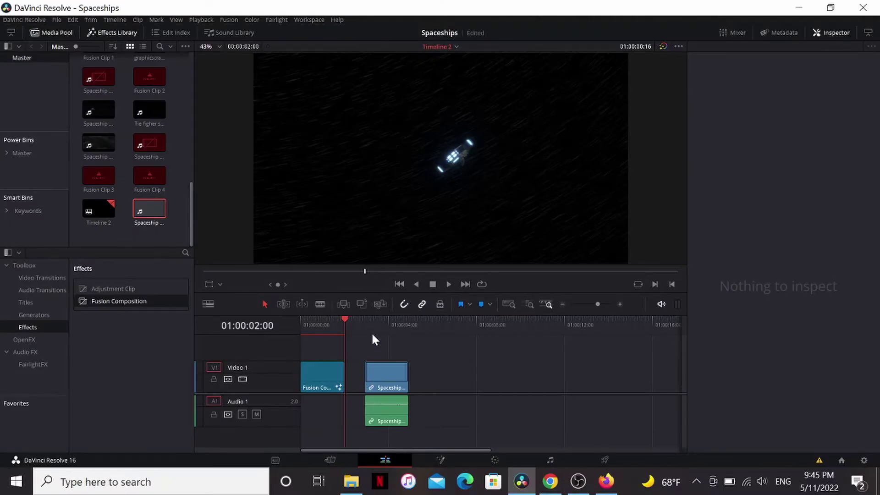
- Scrub the rendered spaceship clip and convert it into a new Fusion clip
drag(372, 330, 379, 329)
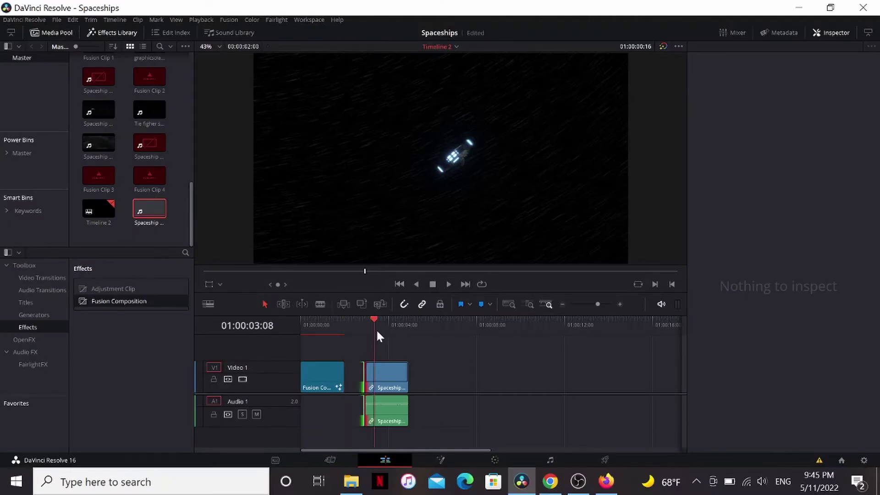
right_click(387, 374)
click(434, 81)
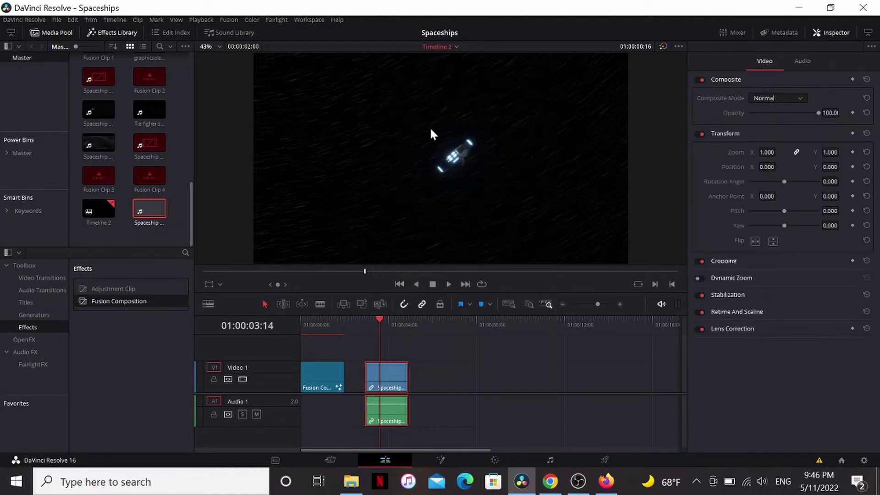
- Open Fusion Clip 5 in Fusion, stop playback and enlarge the viewer
click(440, 459)
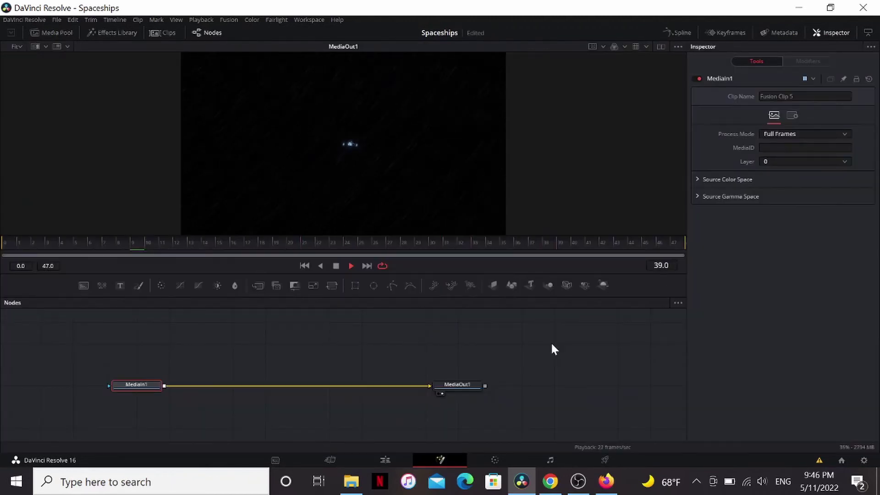
key(space)
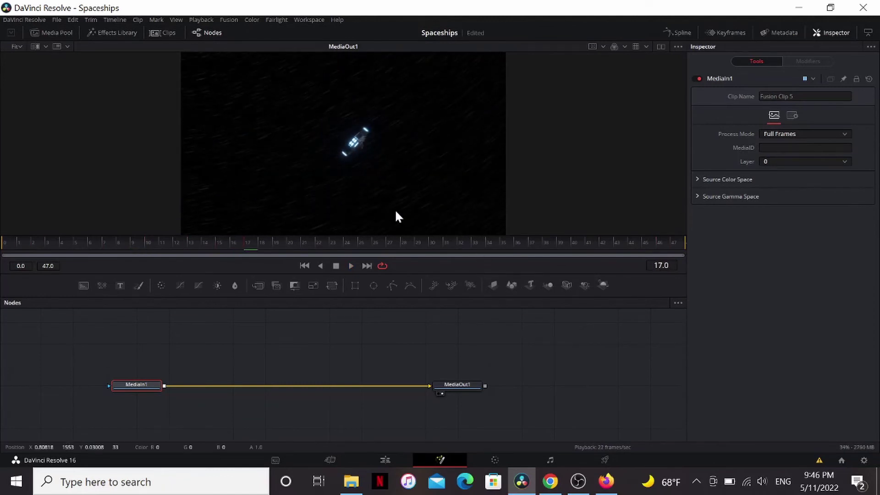
drag(472, 294, 478, 329)
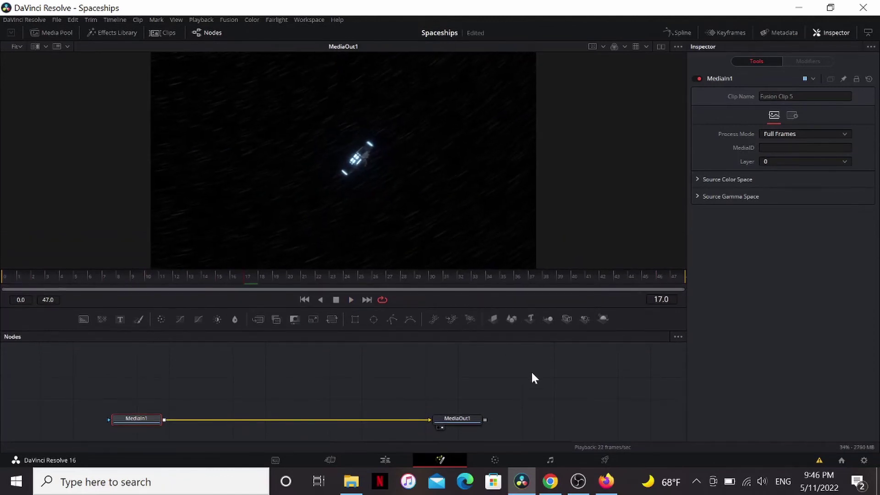
drag(531, 375, 576, 352)
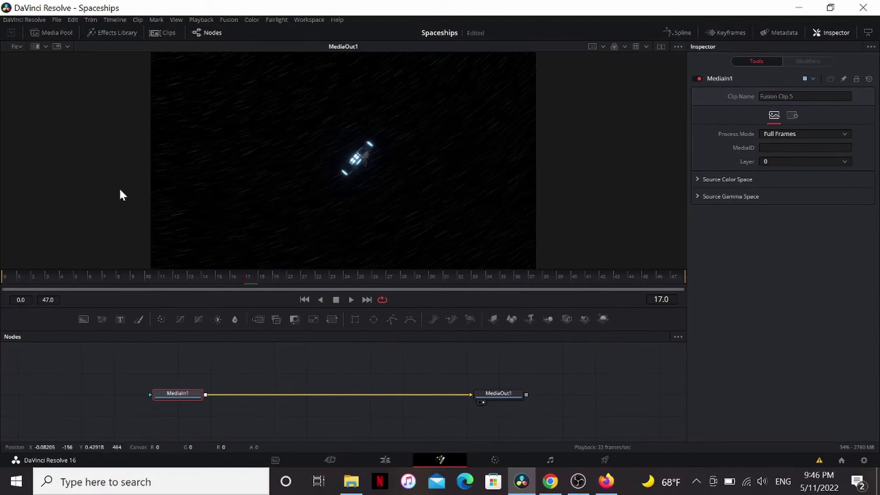
- Expand the Effects Library Templates category while enlarging the viewer and inspecting the spaceship
click(115, 33)
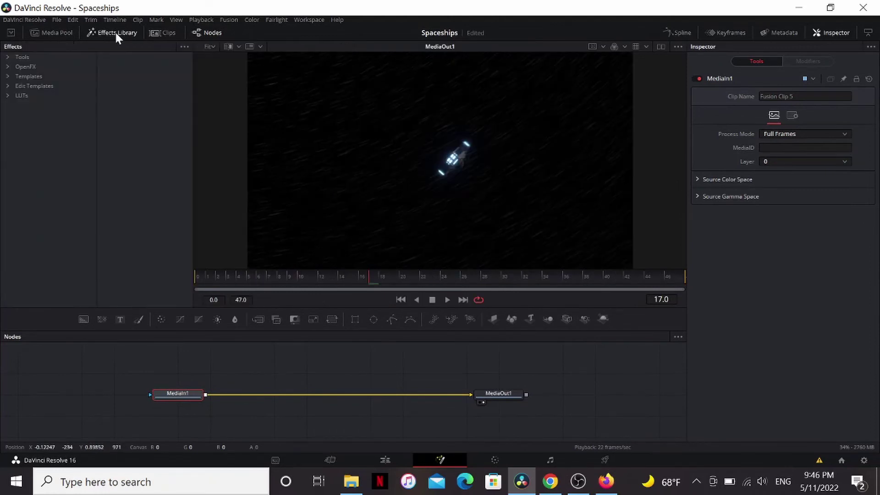
click(6, 76)
drag(530, 307, 529, 357)
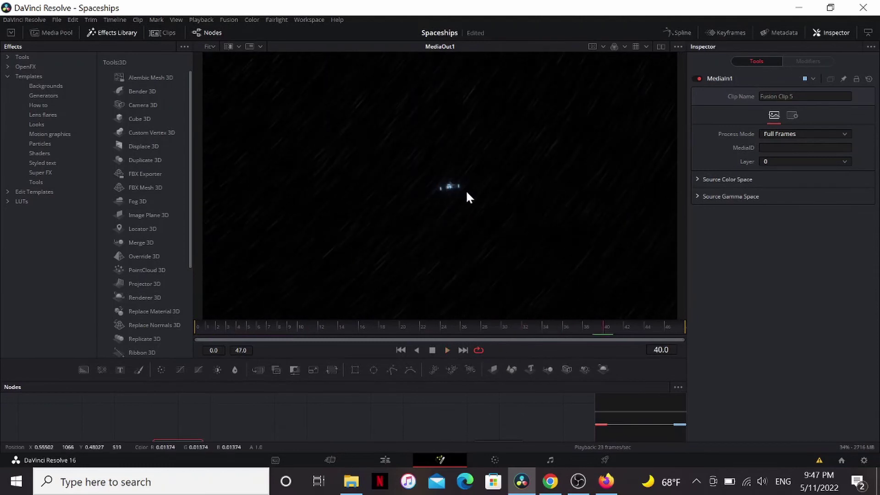
scroll(447, 190, up, 5)
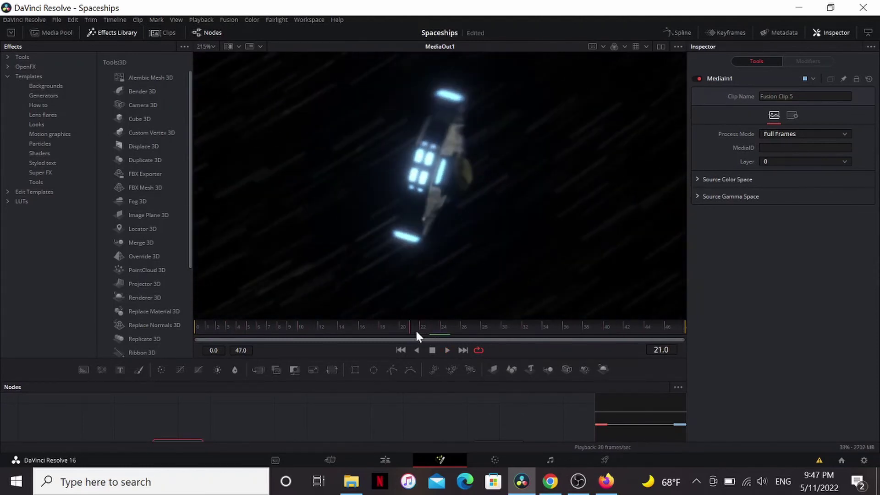
drag(372, 327, 404, 327)
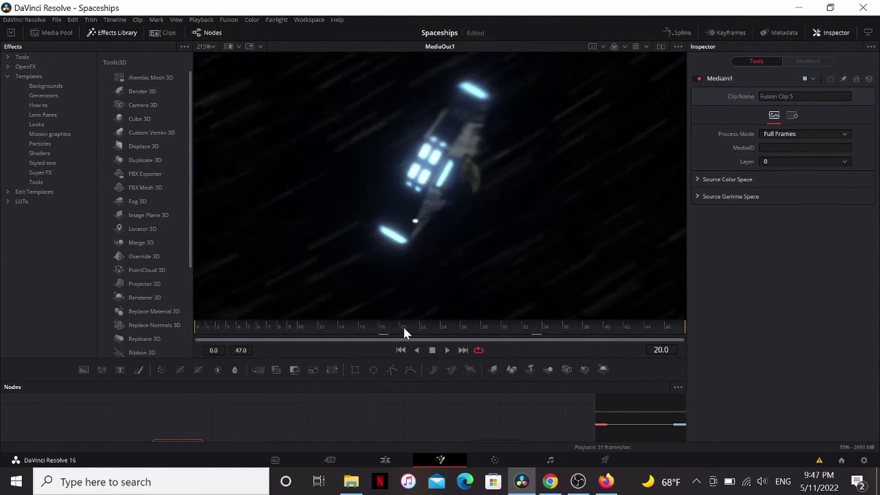
scroll(433, 237, down, 3)
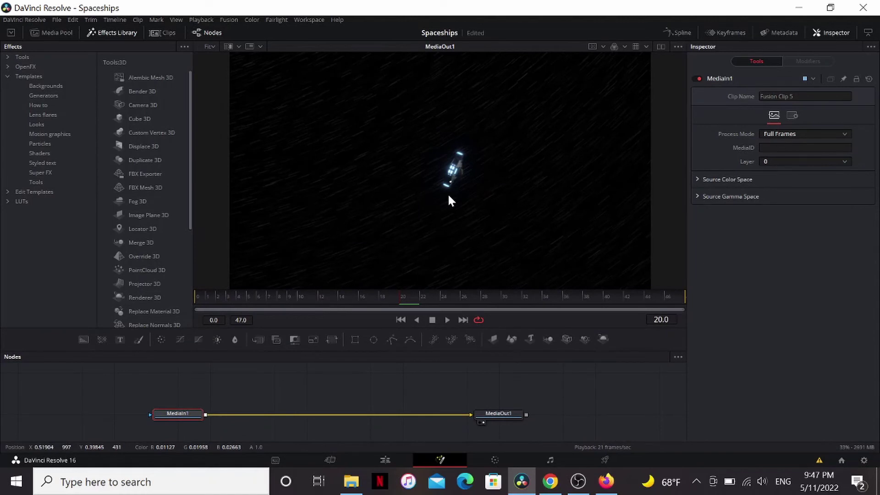
click(30, 76)
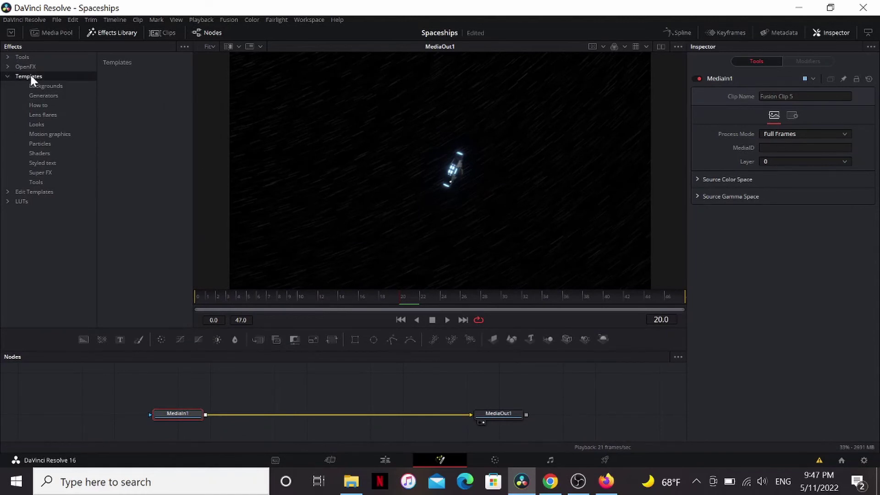
- Add a ChromaticAberration node after MediaIn1 from the tool templates and nudge its centre
click(38, 182)
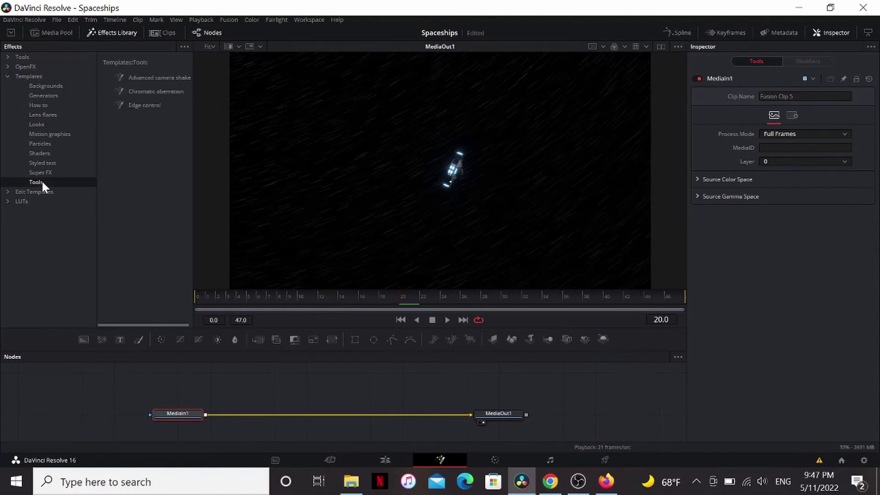
double_click(153, 91)
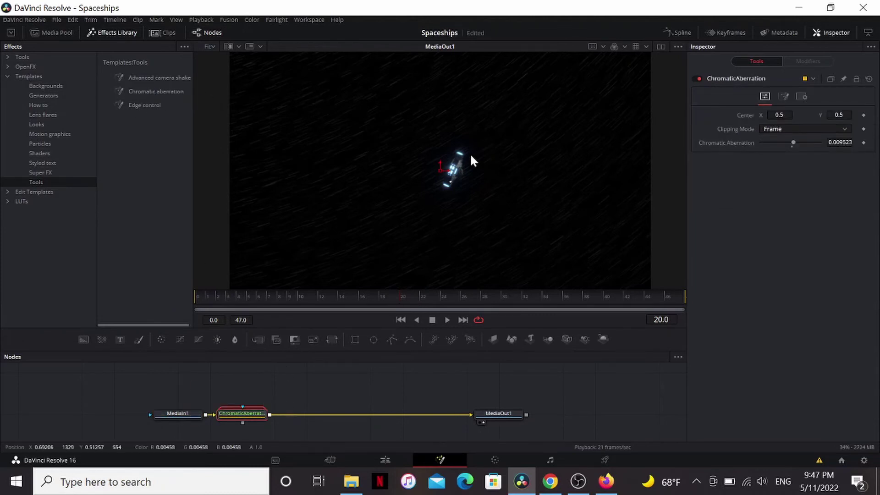
mouse_move(470, 414)
mouse_down()
mouse_move(488, 425)
mouse_move(494, 414)
mouse_up()
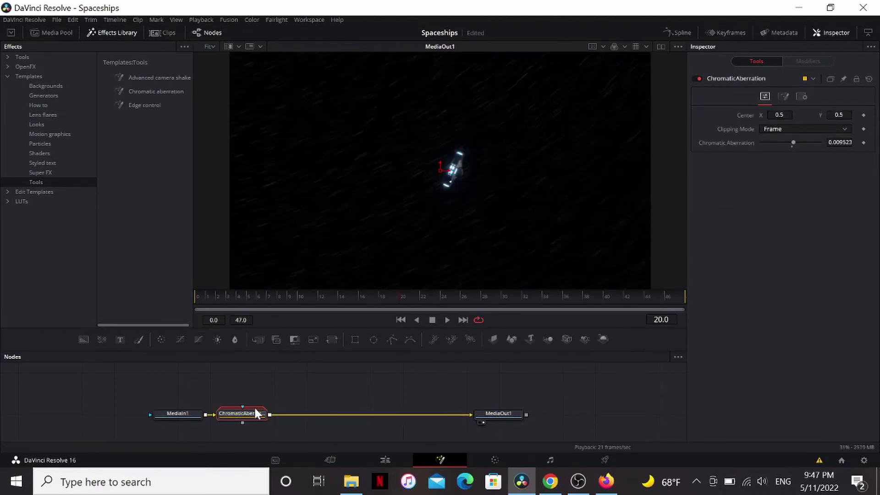
drag(446, 170, 445, 170)
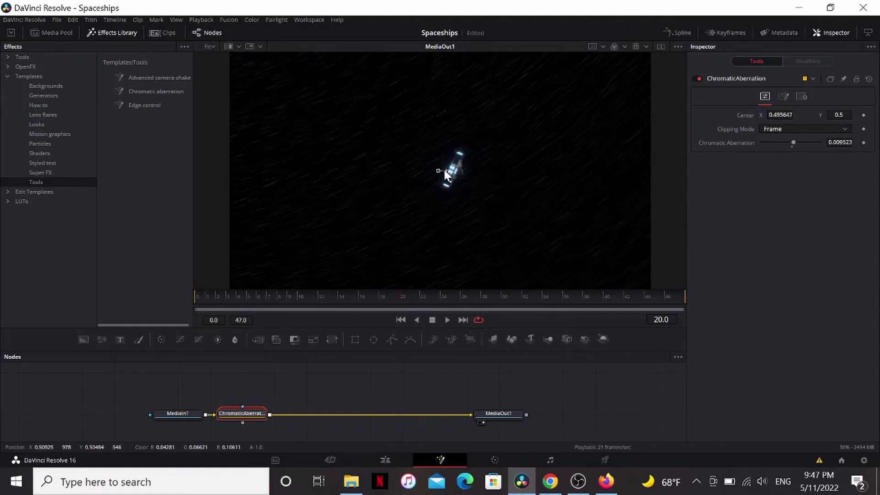
scroll(444, 170, up, 2)
scroll(443, 168, up, 2)
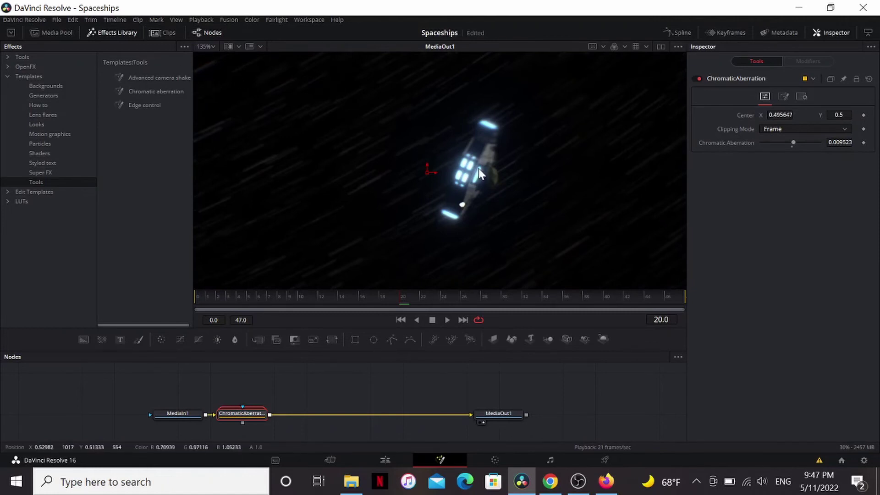
scroll(497, 211, down, 3)
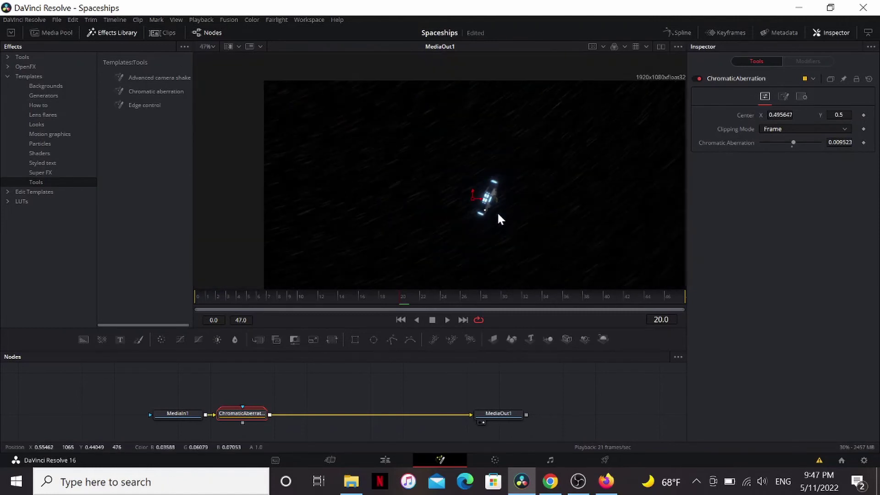
- Wire ChromaticAberration into MediaOut1, set centre X to about 0.4946, and toggle it off to compare
key(ctrl+z)
drag(460, 414, 309, 420)
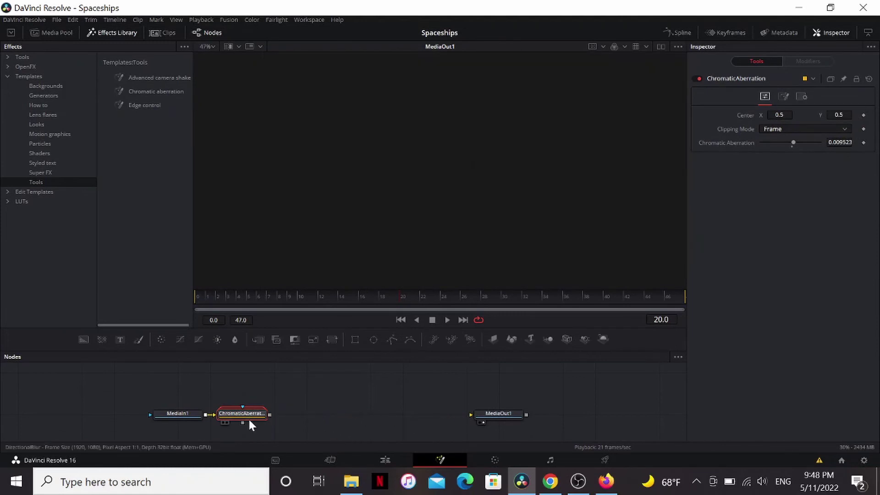
drag(242, 423, 498, 414)
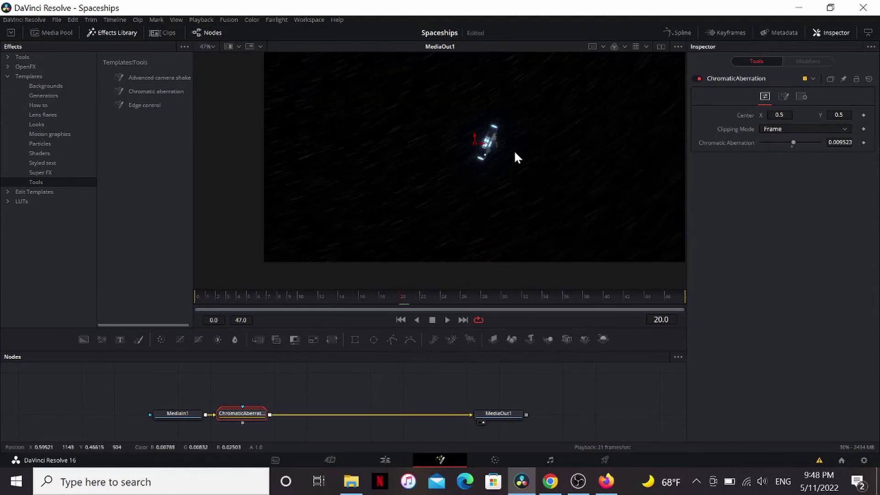
key(ctrl+f)
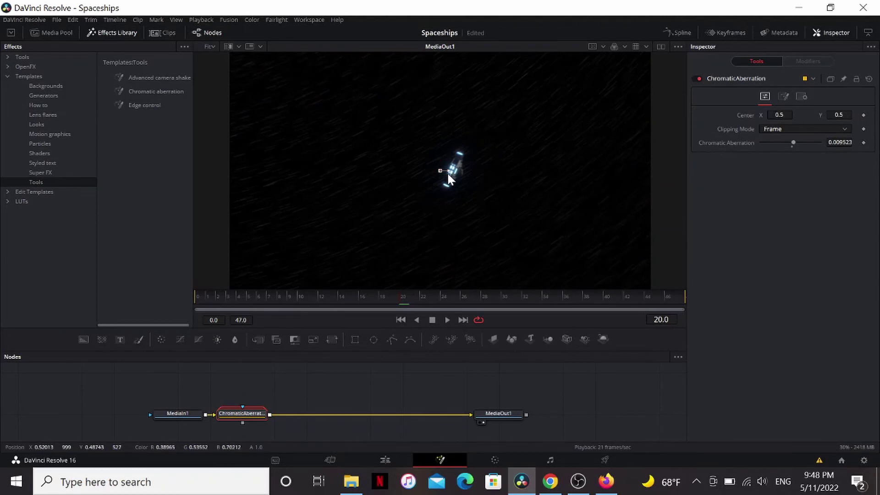
drag(448, 174, 445, 172)
scroll(446, 175, up, 1)
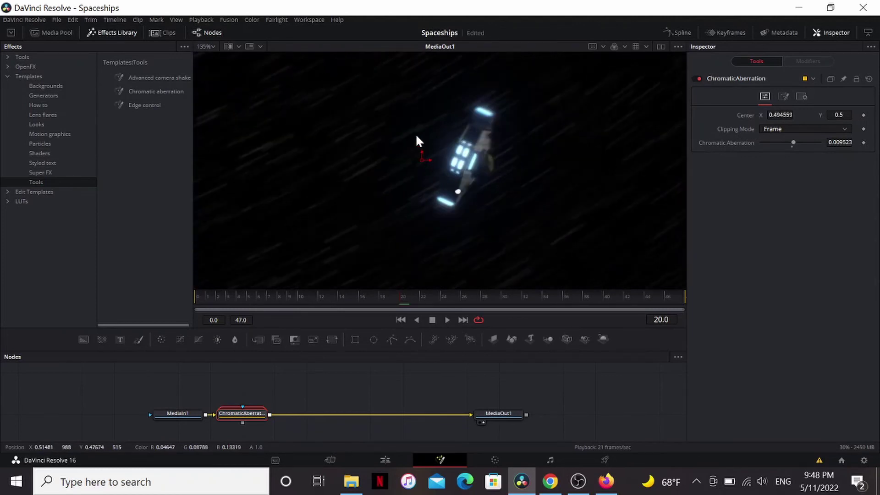
scroll(415, 133, up, 2)
scroll(481, 220, down, 2)
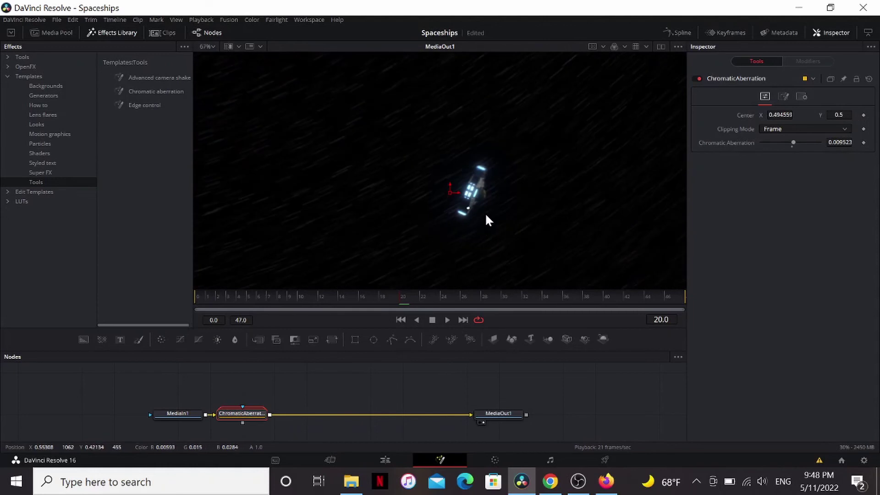
scroll(485, 220, up, 1)
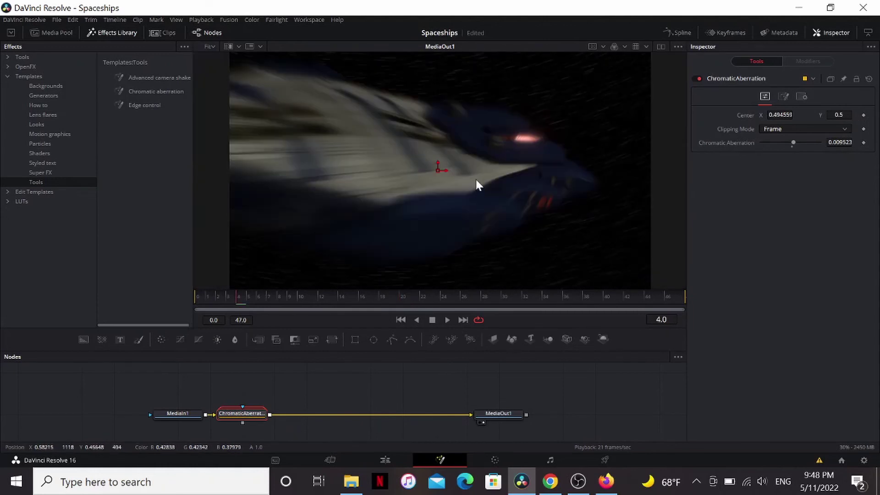
scroll(486, 177, up, 1)
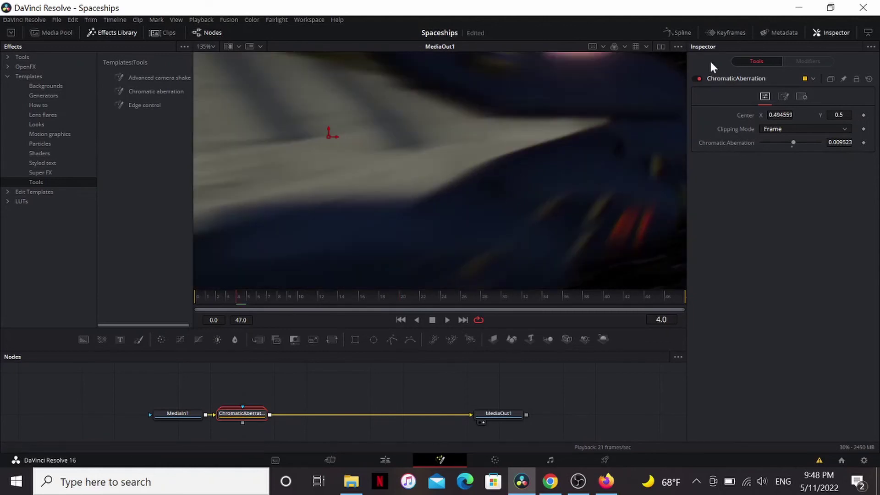
click(697, 79)
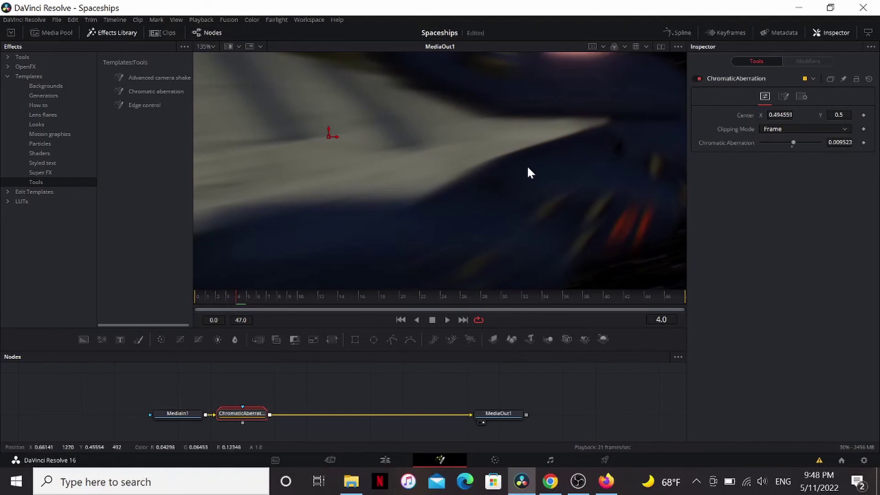
- Insert a Brightness / Contrast node after the chromatic aberration using tool search
key(ctrl+f)
key(shift+space)
text(bri)
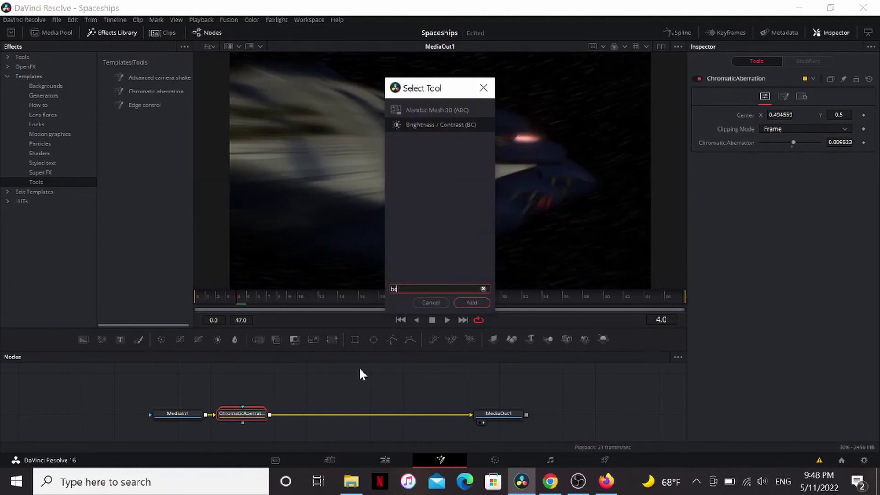
key(Return)
drag(320, 412, 352, 413)
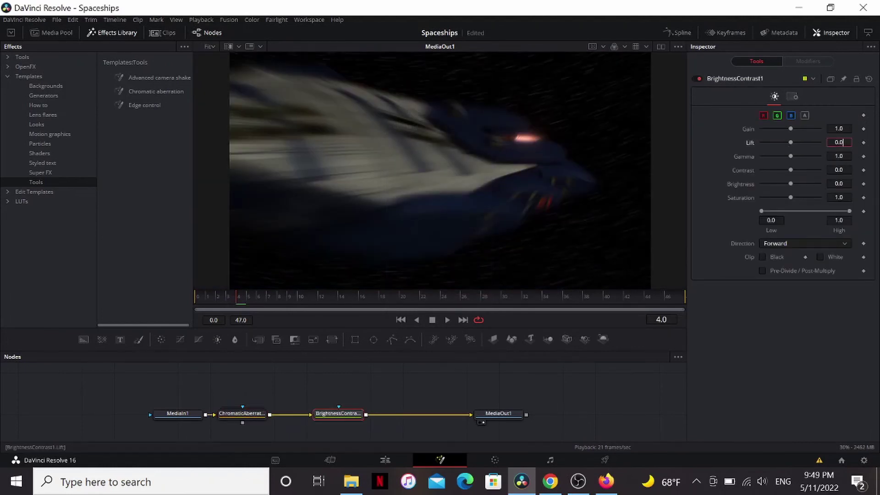
text(0.01)
- Set Lift to 0.01 and Gain to 1.25, reposition the node, and go to frame 10
key(Tab)
key(shift+Tab)
key(shift+Tab)
text(1.2)
text(5)
key(Tab)
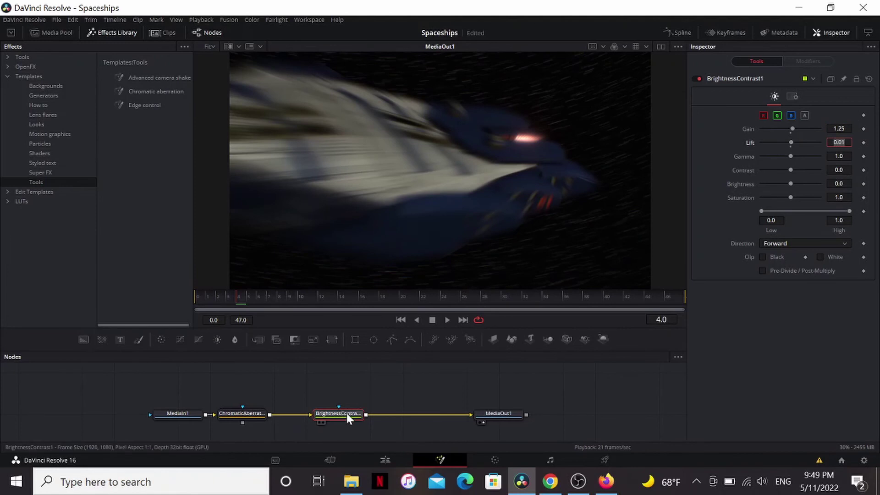
drag(346, 413, 306, 414)
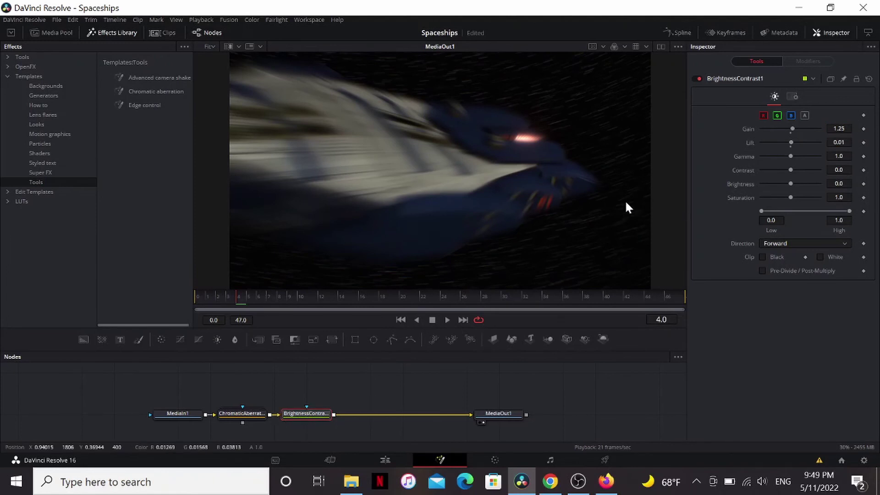
scroll(624, 199, down, 2)
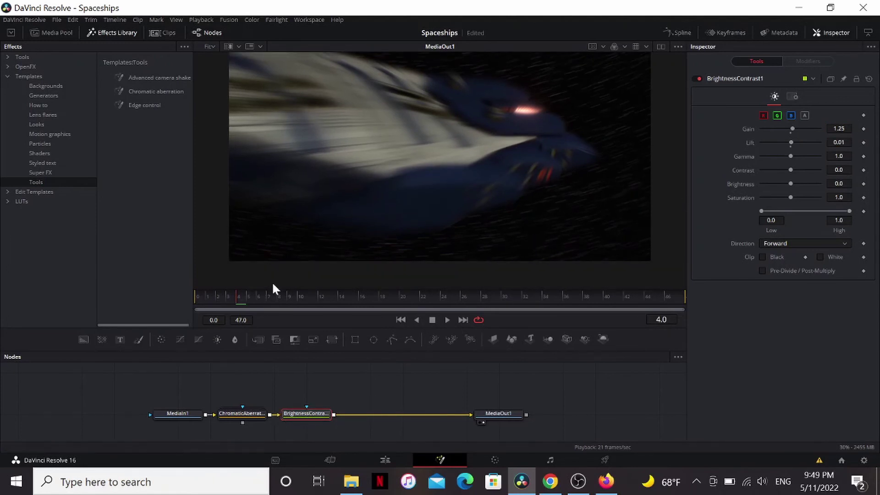
drag(271, 303, 300, 299)
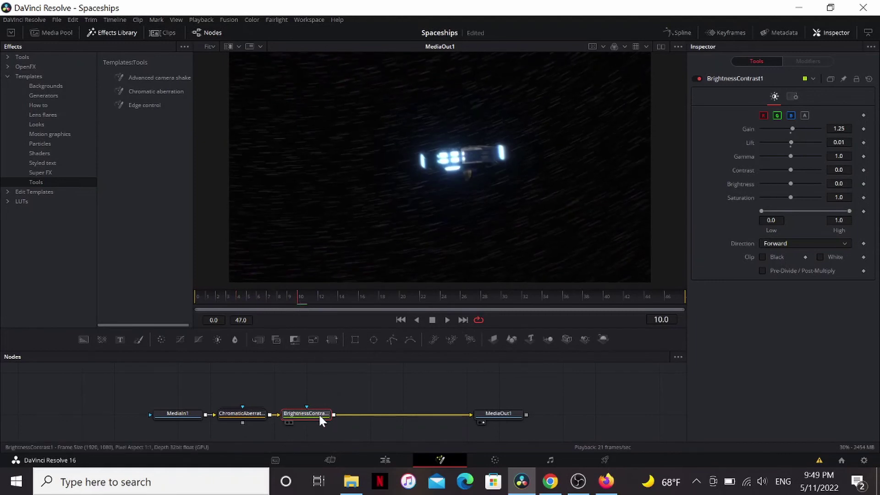
- Add a Grain node after BrightnessContrast1, lower its power to about 1.42, and toggle it to compare
key(shift+space)
text(gr)
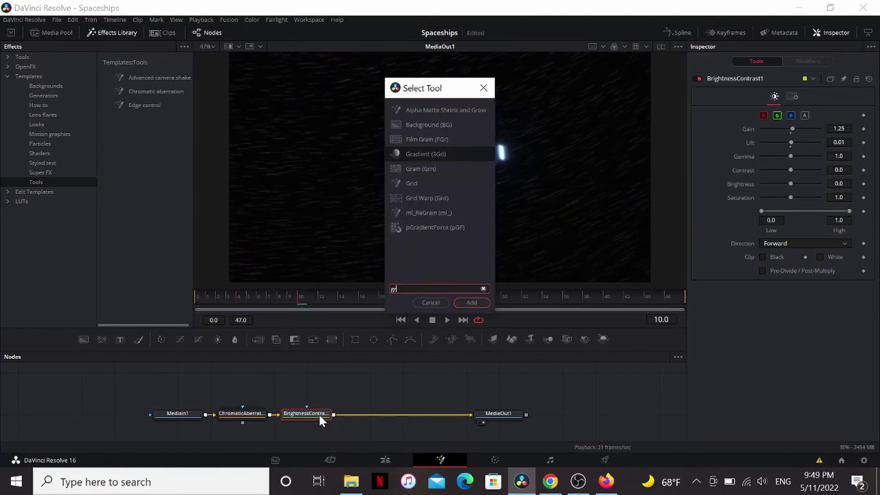
key(Return)
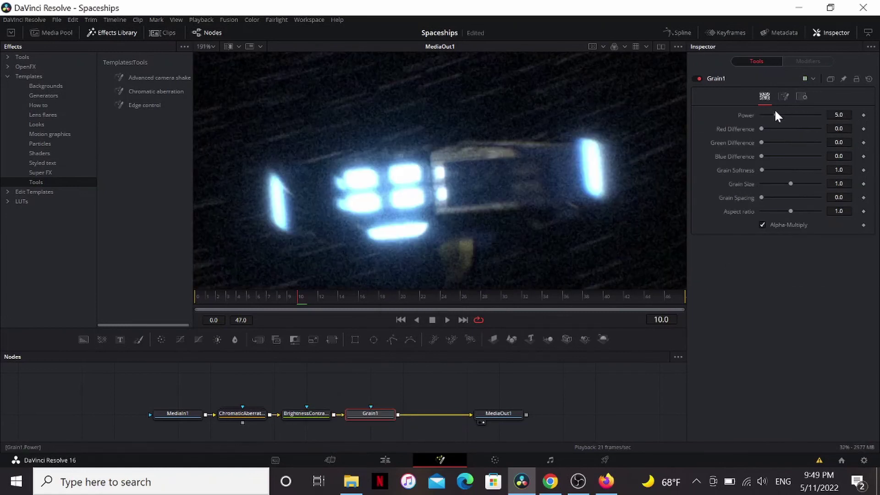
drag(774, 116, 764, 118)
click(699, 78)
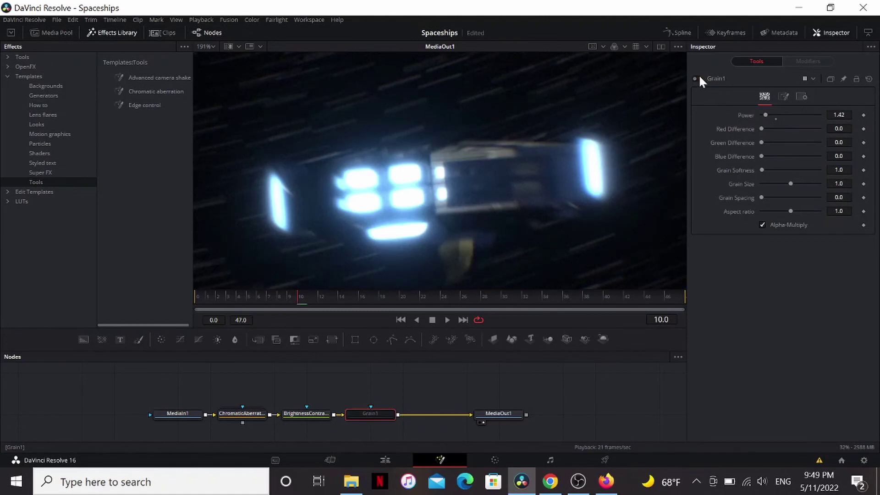
click(699, 78)
scroll(536, 179, down, 2)
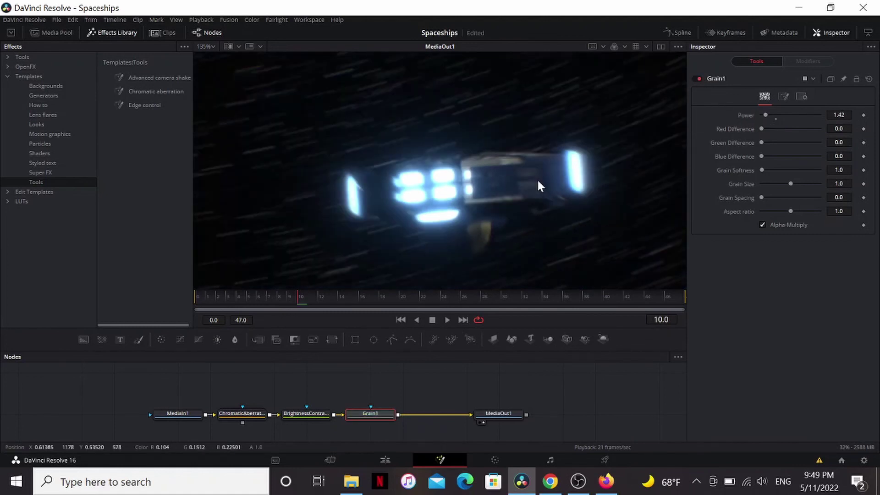
scroll(538, 184, down, 2)
- Merge a black Background after the grain, align Merge1 in the chain, and add a Rectangle mask
click(84, 339)
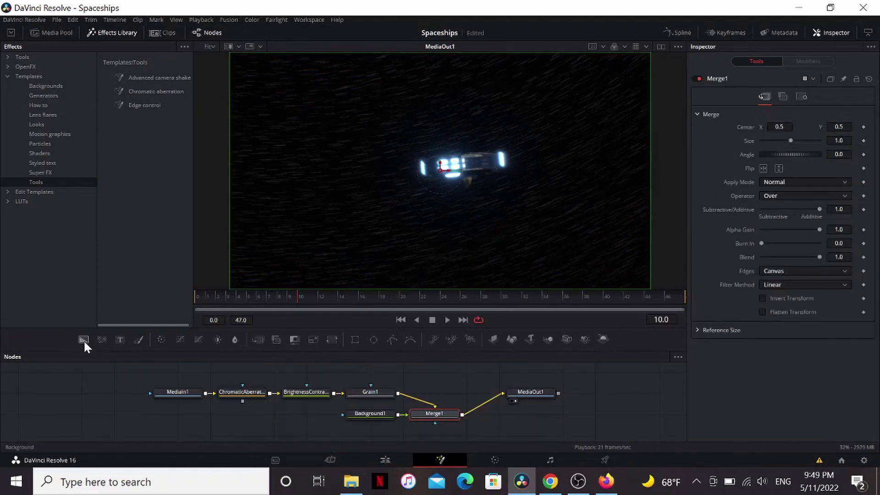
drag(441, 410, 441, 389)
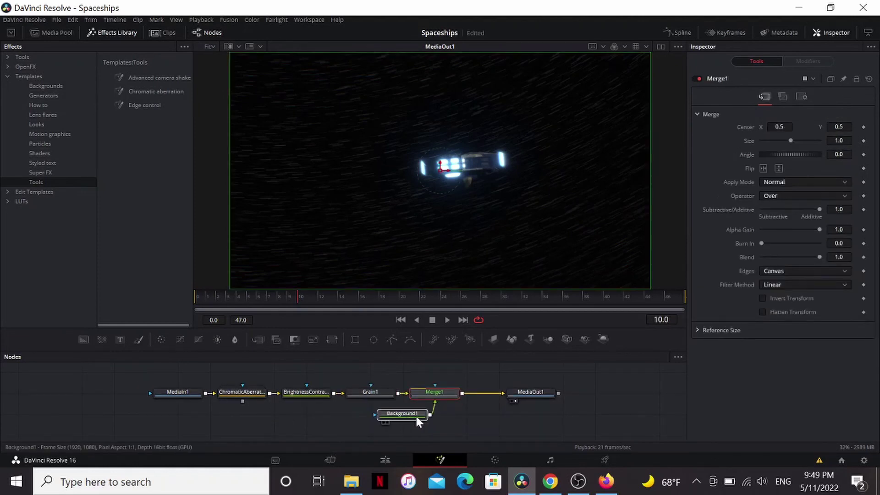
click(352, 341)
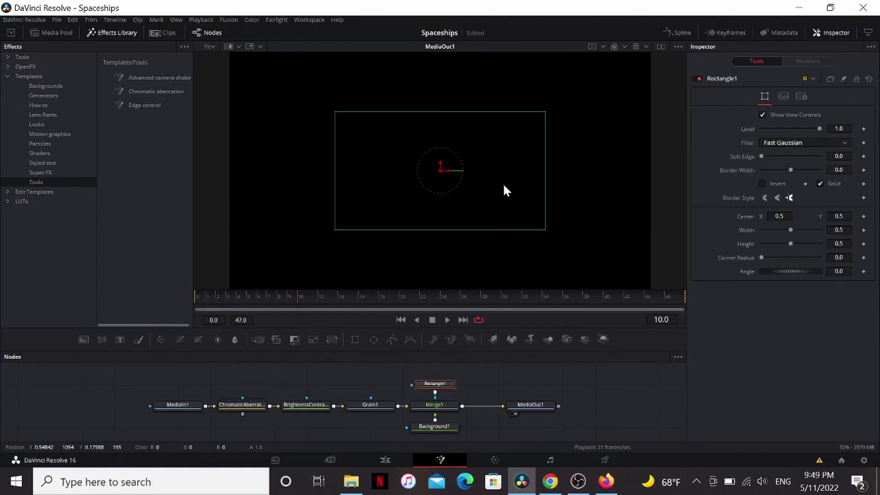
- Invert the rectangle mask and enlarge it to about 1.046 by 0.728 for the letterbox bars
click(762, 183)
drag(544, 180, 662, 178)
drag(479, 213, 479, 230)
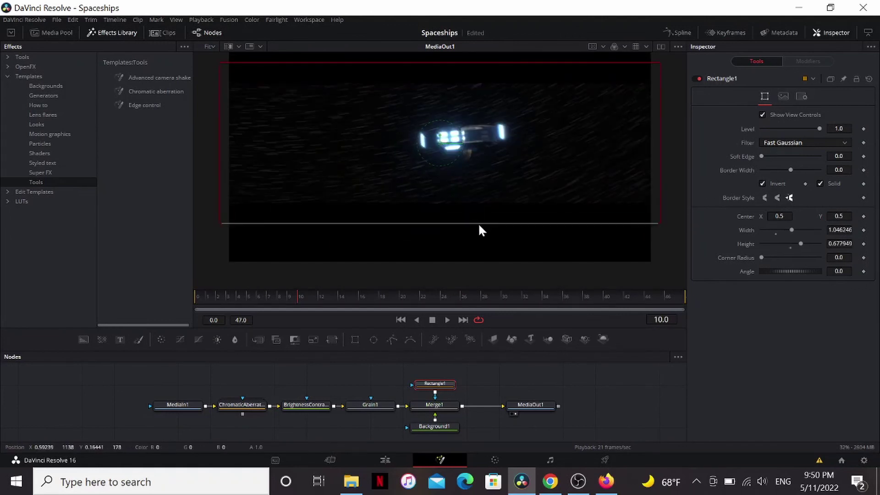
scroll(500, 258, down, 2)
scroll(499, 274, up, 1)
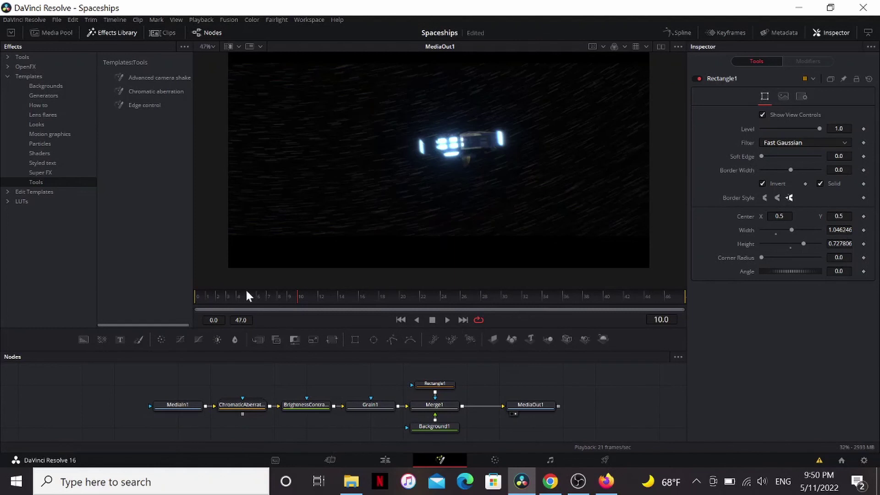
scroll(291, 249, up, 3)
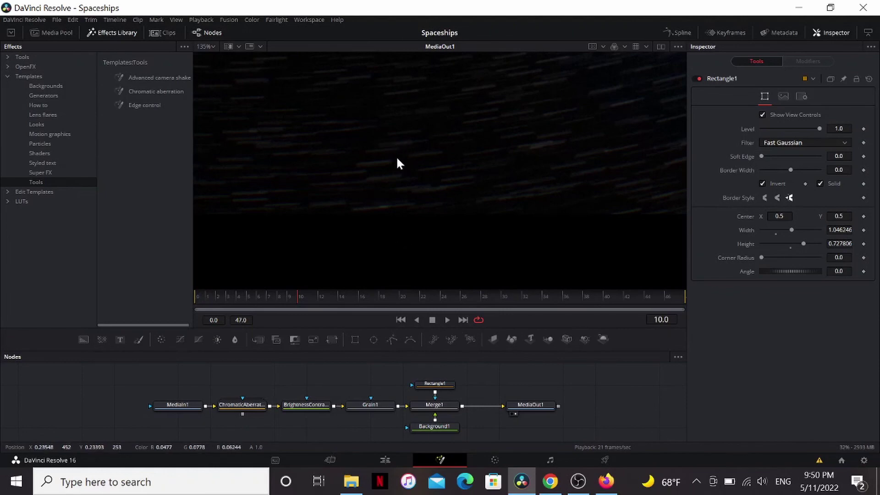
- Fit the whole spaceship model frame in the viewer
key(ctrl+f)
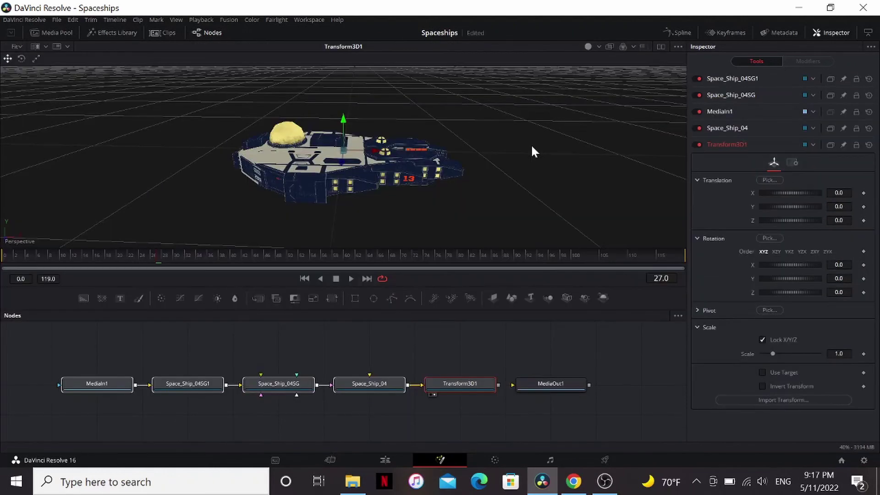